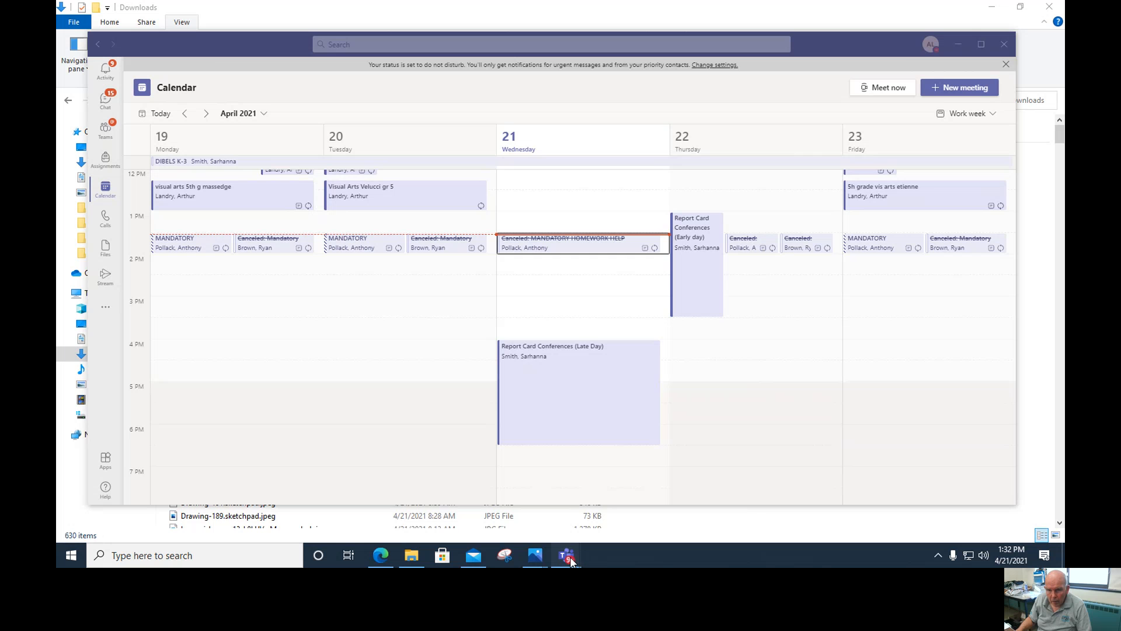
mouse_move(570, 556)
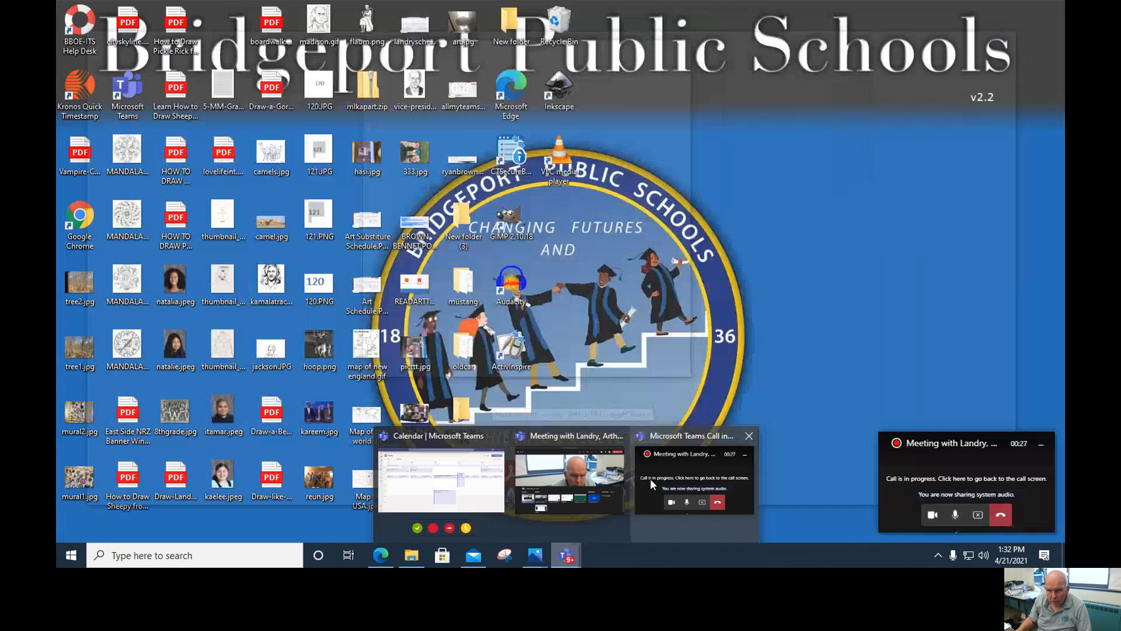
left_click(650, 480)
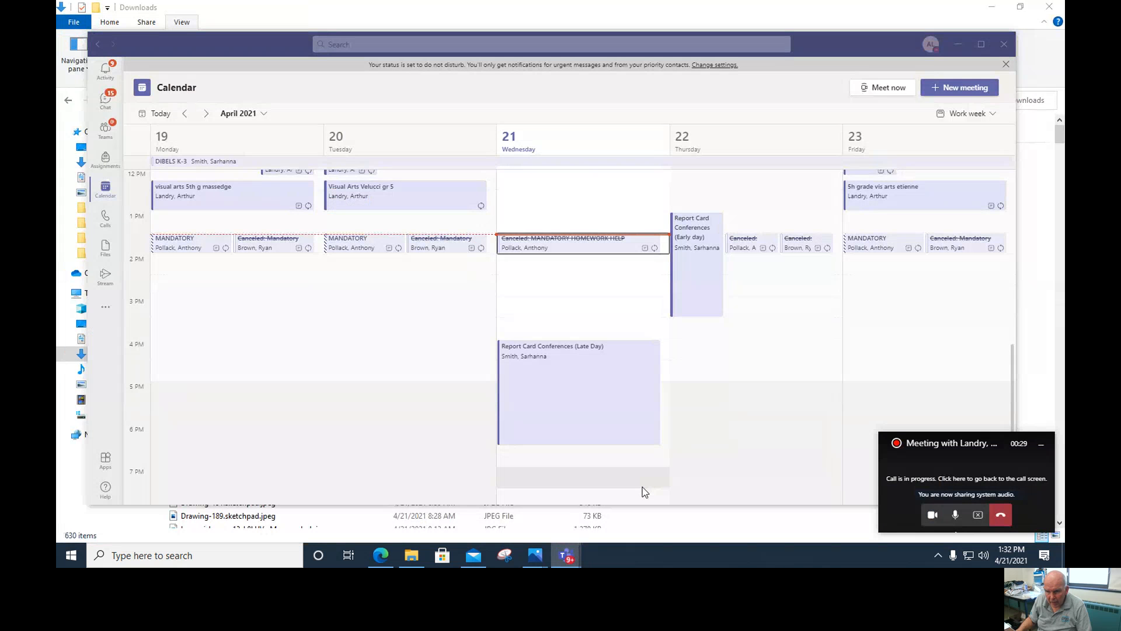
mouse_move(563, 551)
left_click(552, 501)
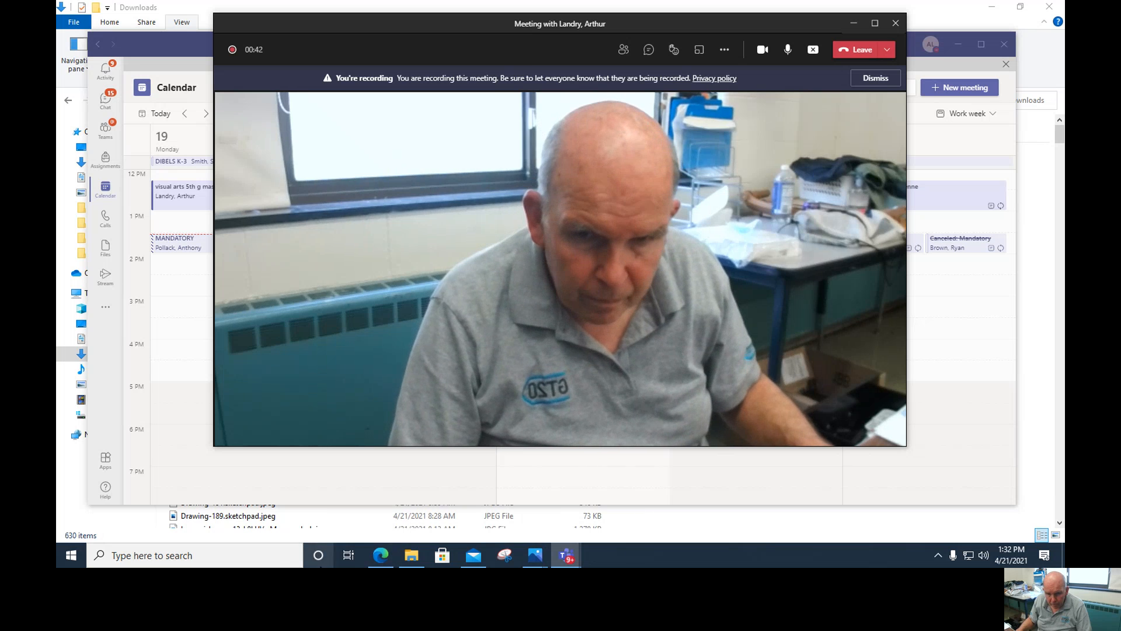
left_click(280, 556)
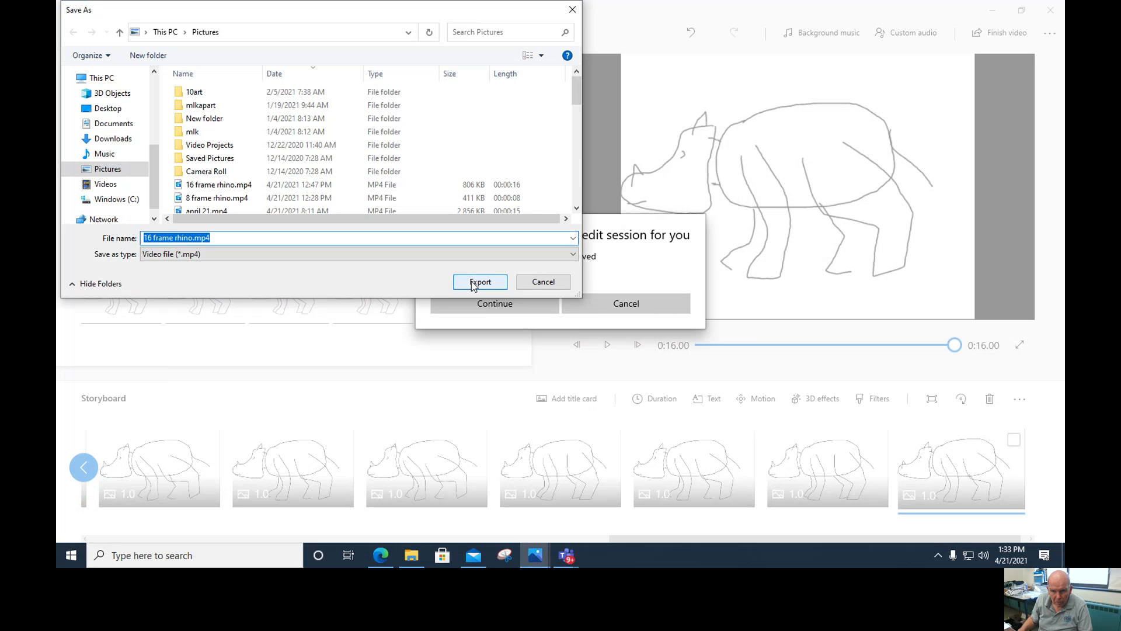
Cancel the pending video export and the new edit session, and leave the 16 frame rhino project for the photo collection
left_click(537, 282)
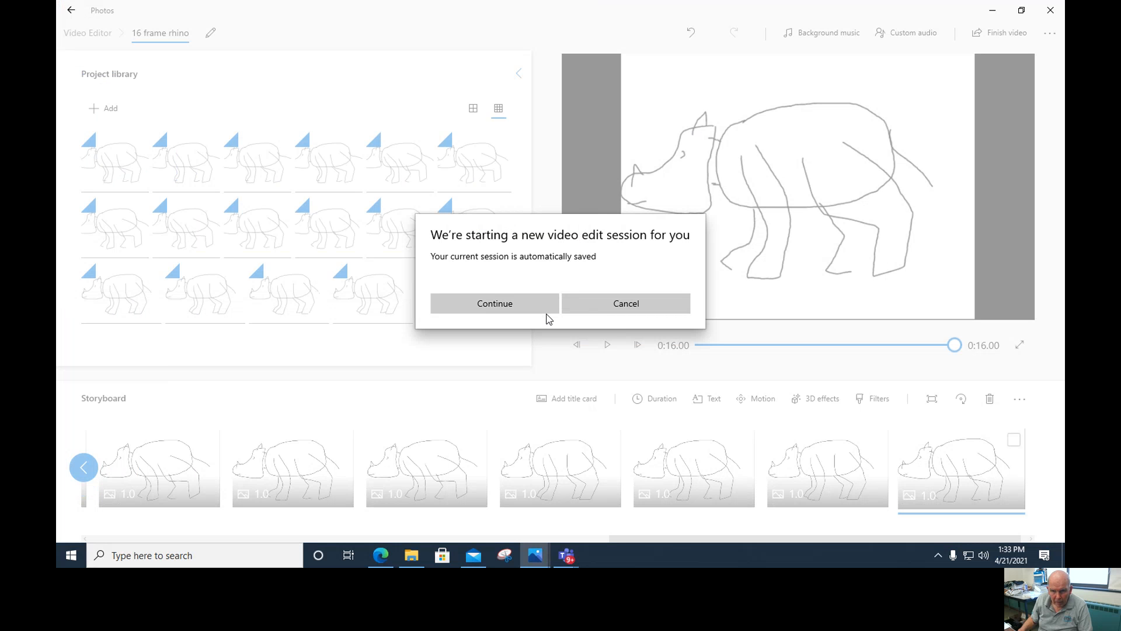
left_click(588, 303)
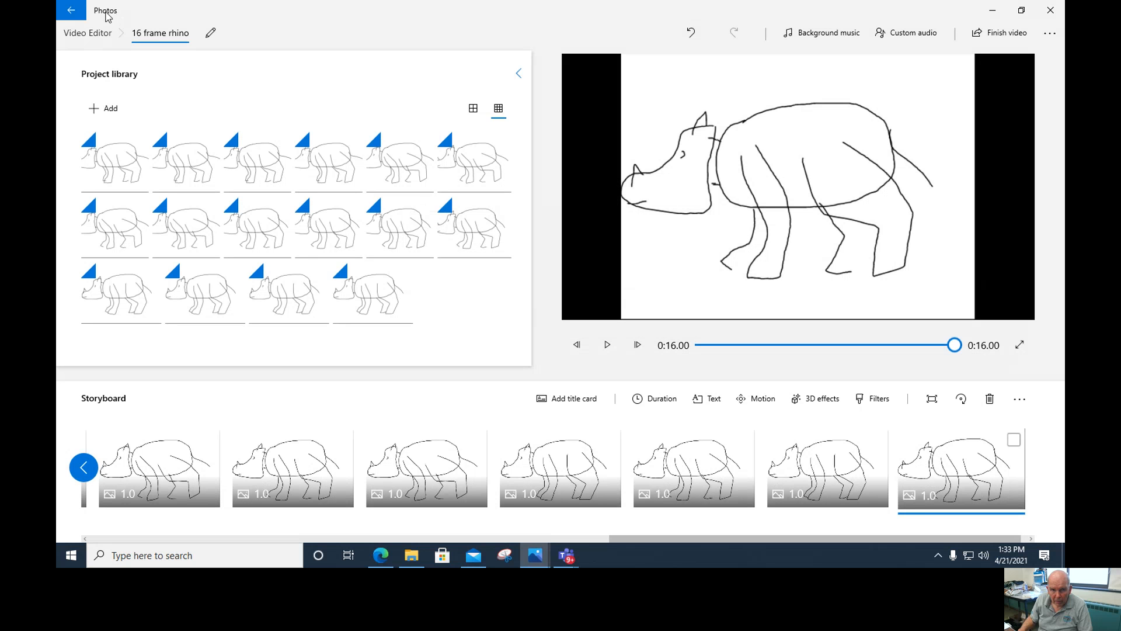
left_click(64, 15)
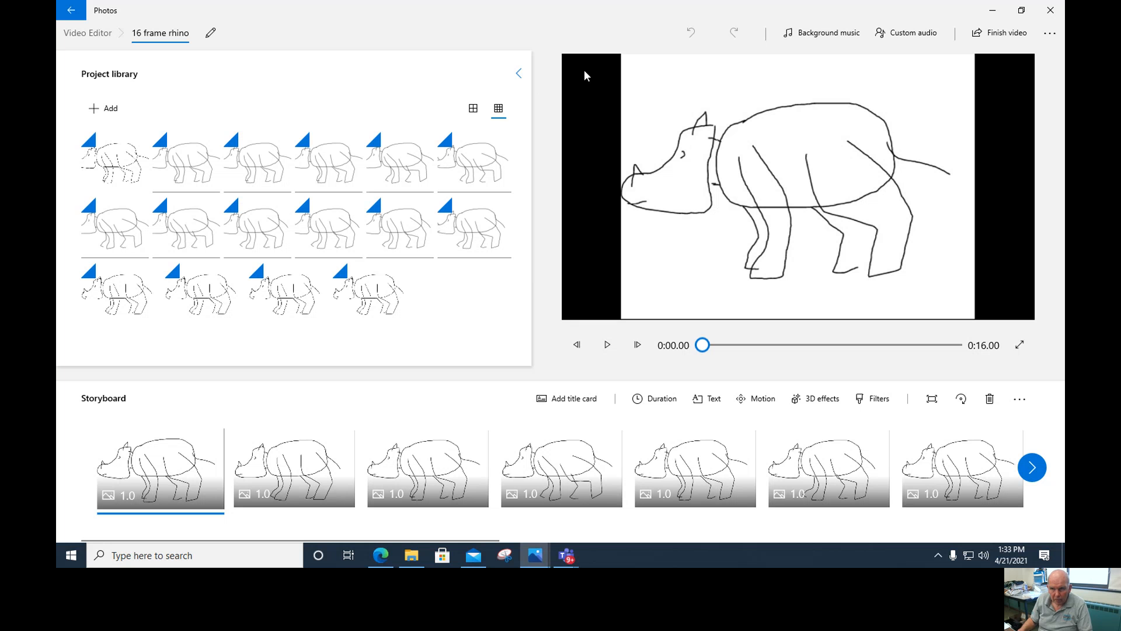
left_click(70, 12)
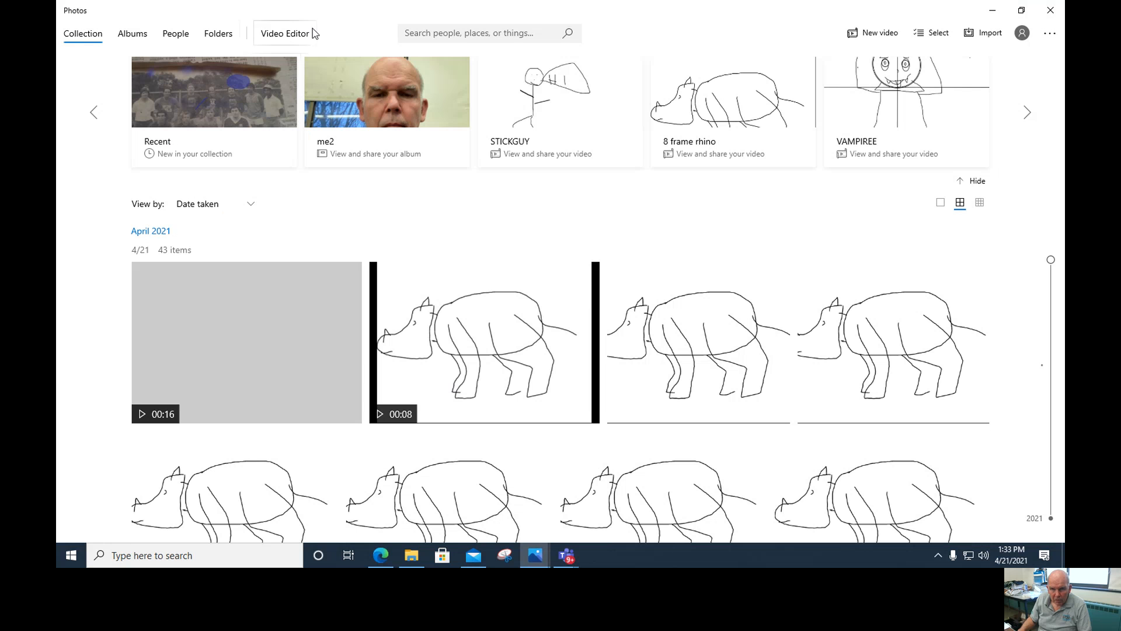
Create a new video project named "running 16 frame rhino"
left_click(872, 35)
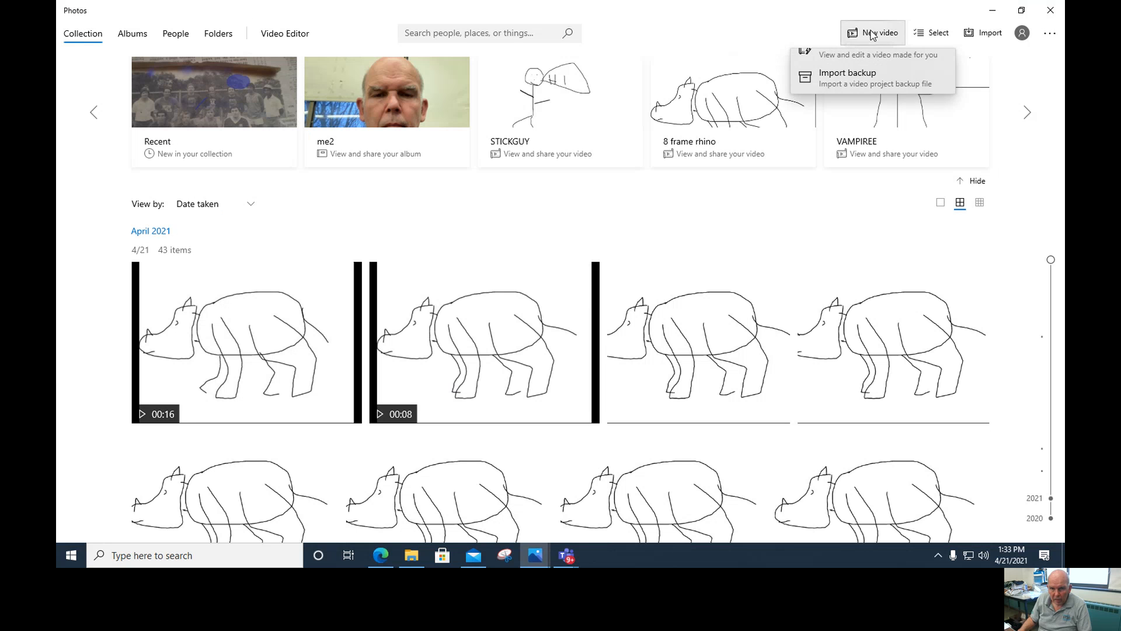
left_click(863, 68)
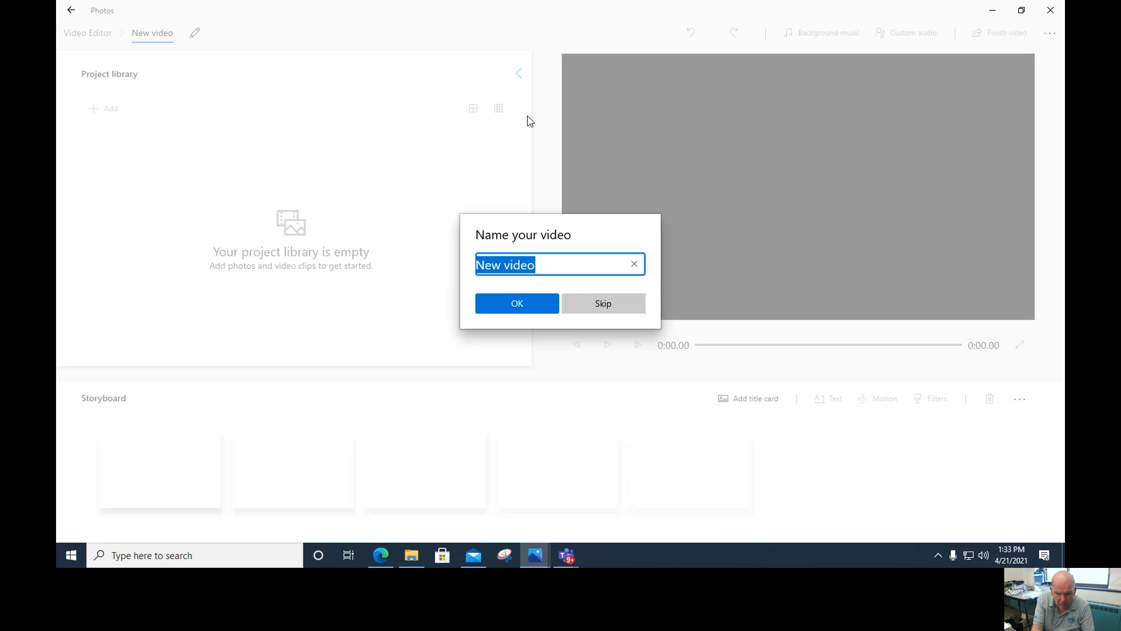
type("running")
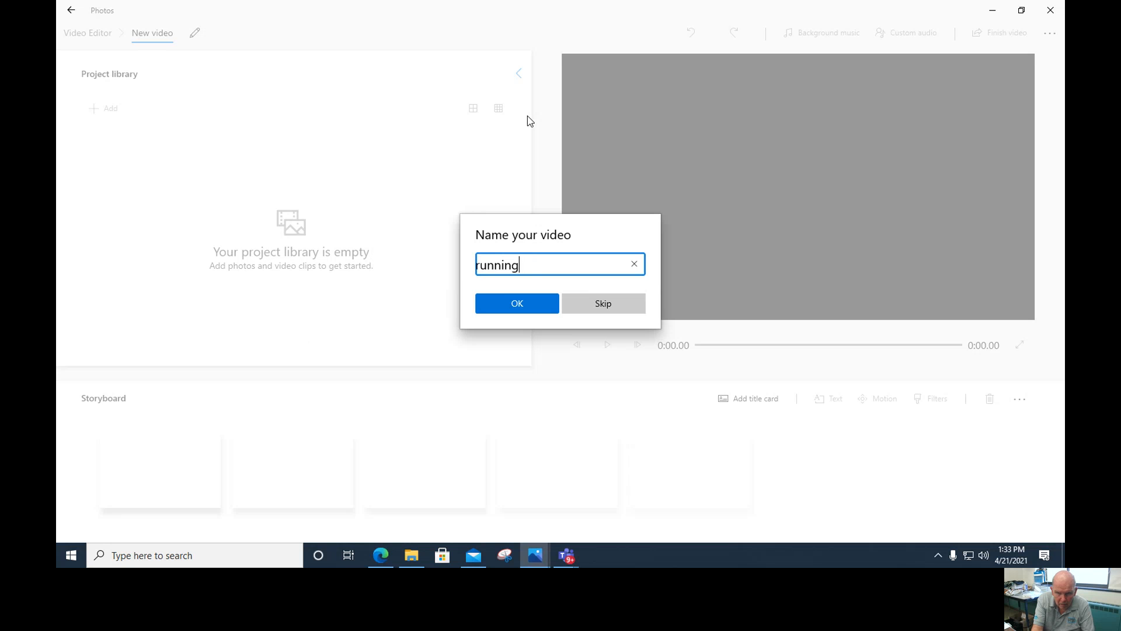
type(" 16 fra")
type("me ")
type("rin")
key("BackSpace")
key("BackSpace")
type("hion")
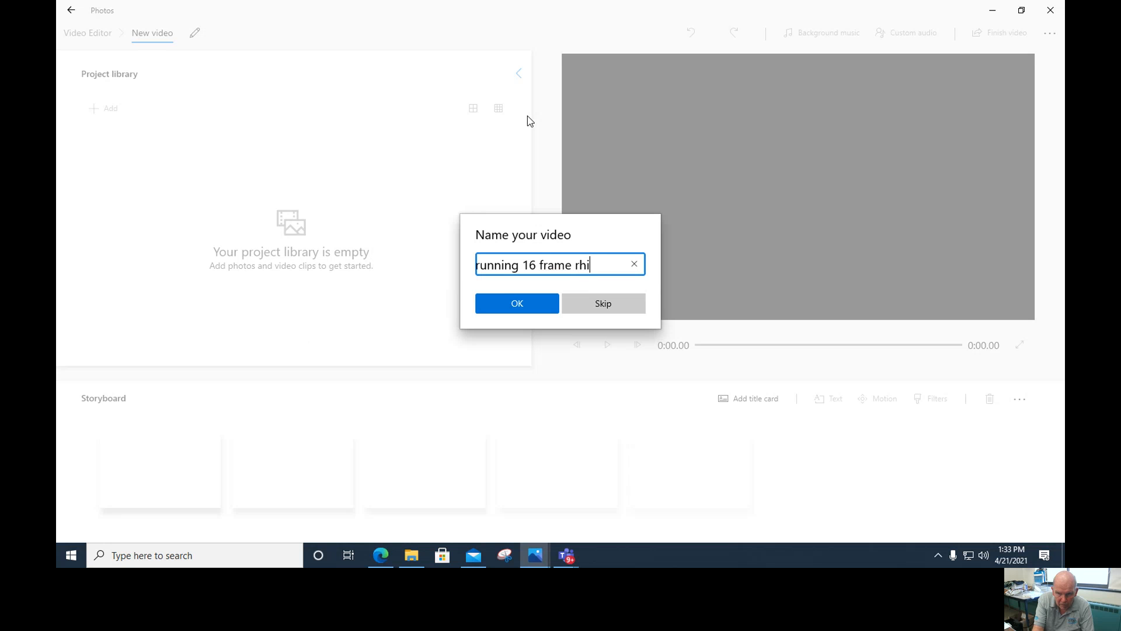
key("BackSpace")
key("BackSpace")
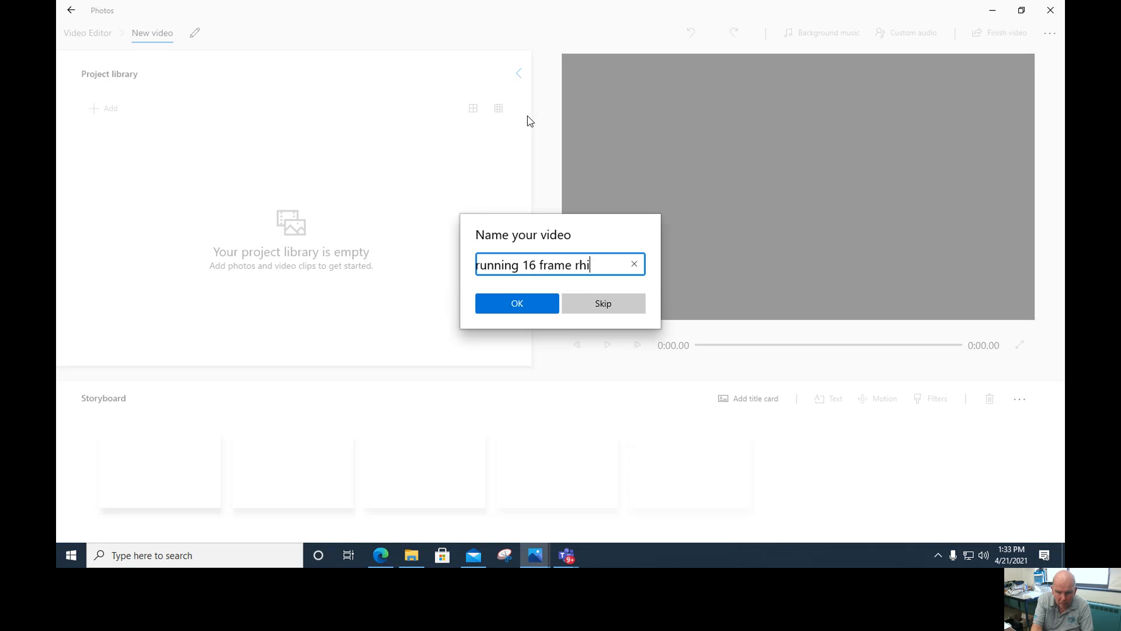
type("no")
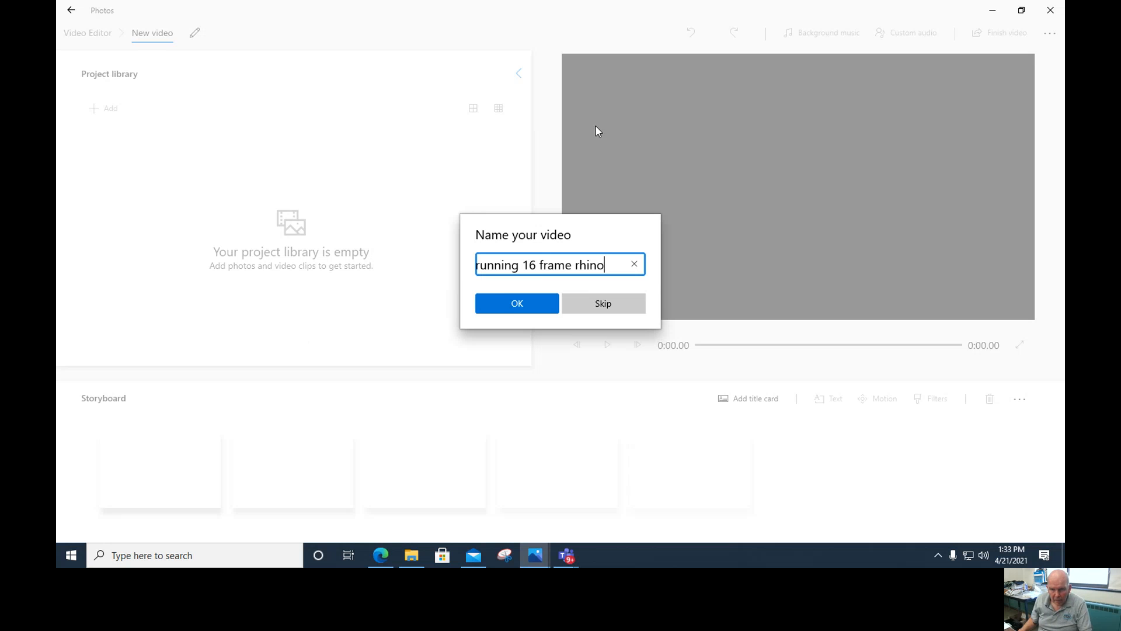
left_click(495, 296)
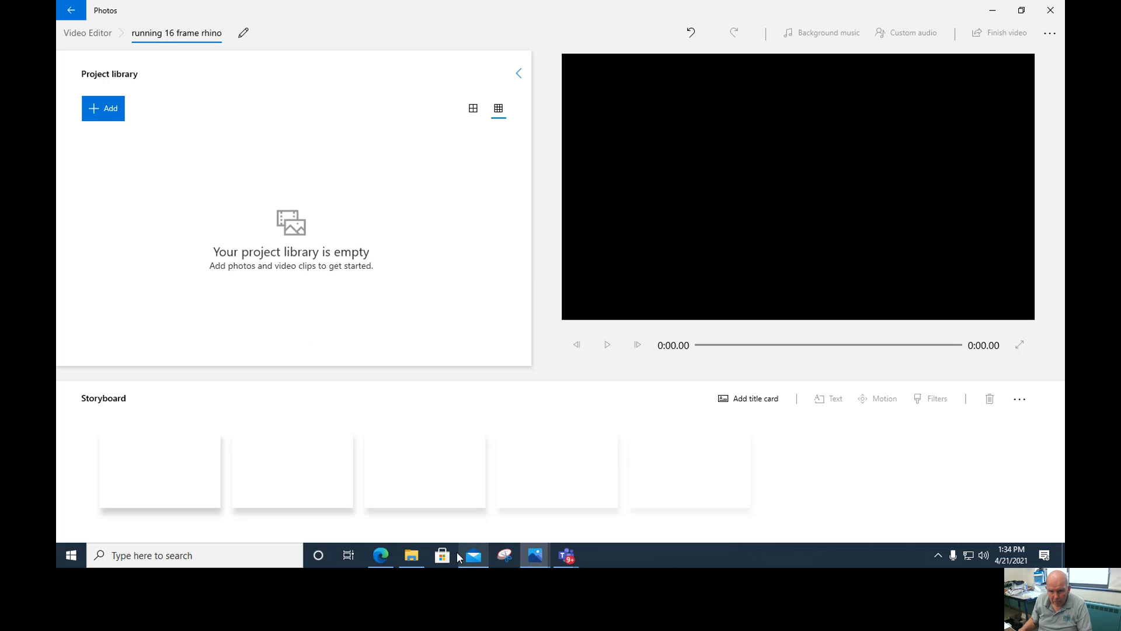
Switch to Sketchpad in the browser and open the saved rhino drawing Drawing-197
left_click(388, 556)
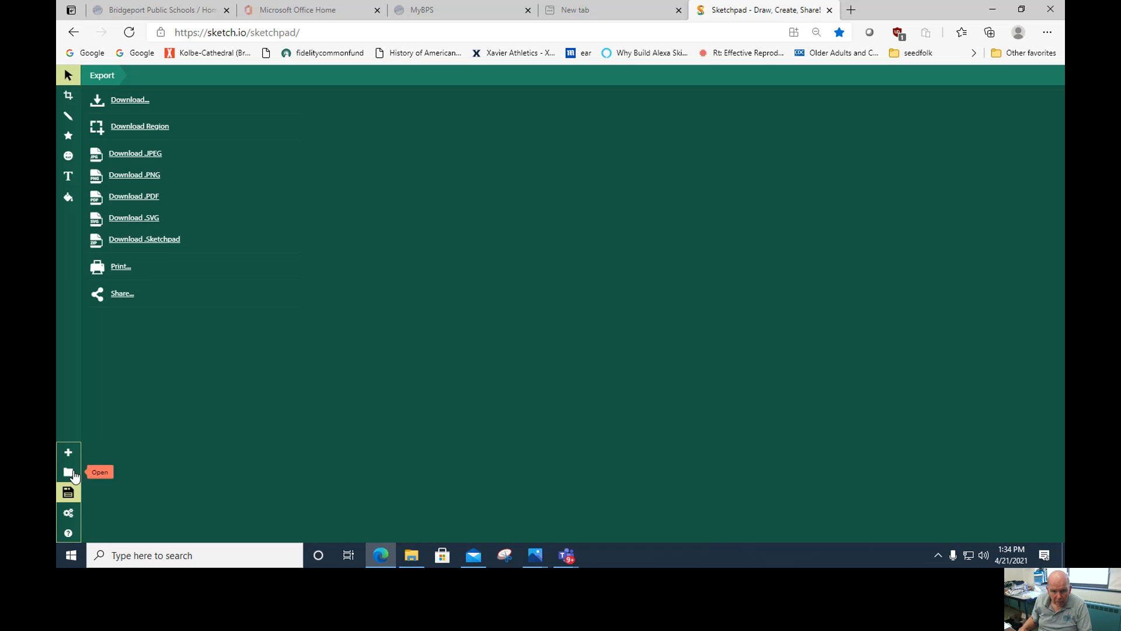
left_click(68, 472)
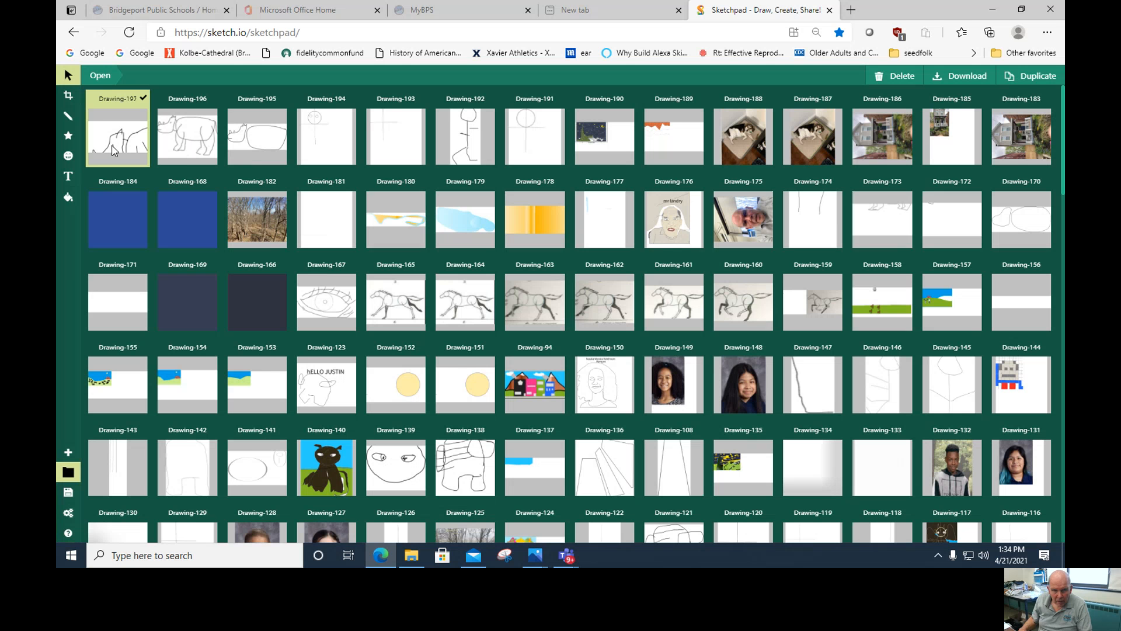
left_click(115, 151)
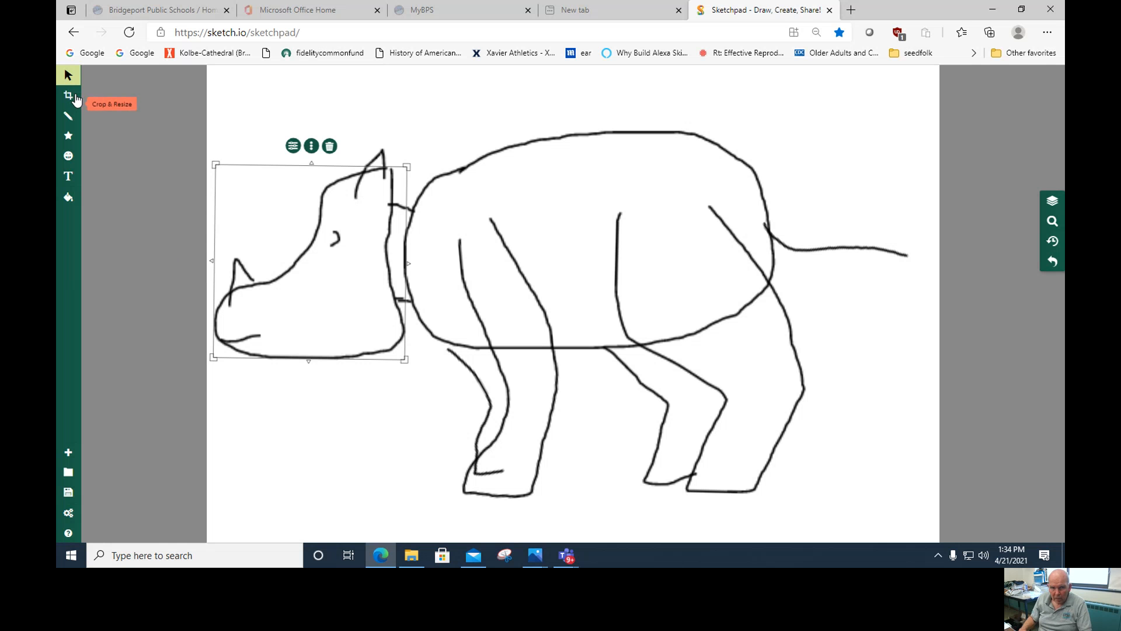
Rotate the rhino's near hind leg slightly counterclockwise and its far hind leg slightly clockwise
left_click(798, 440)
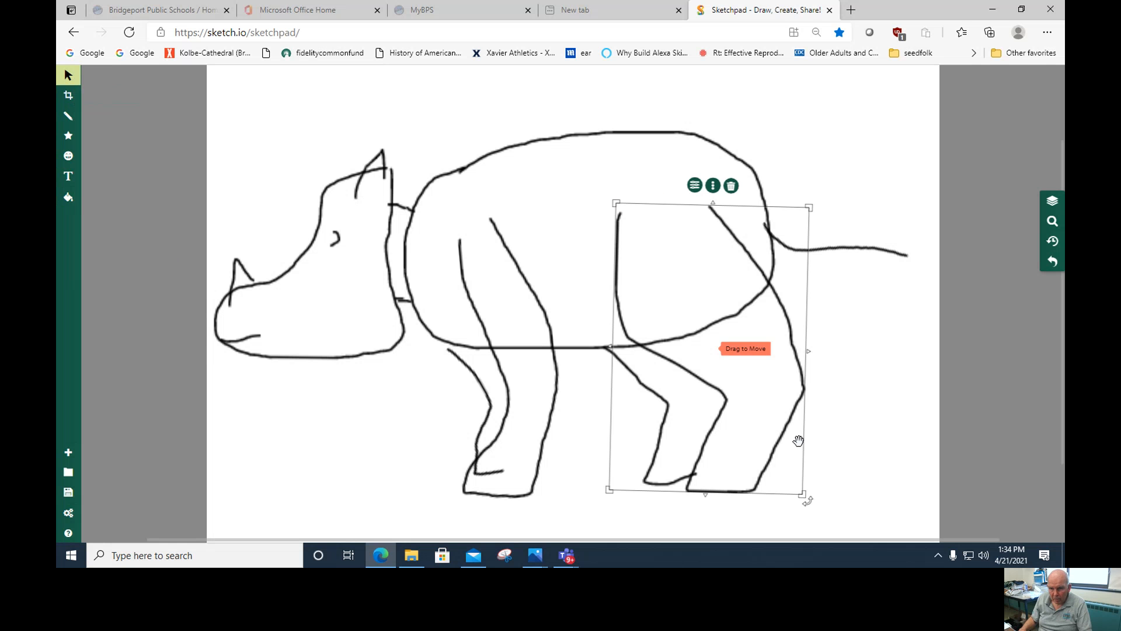
mouse_move(806, 500)
left_mouse_down()
mouse_move(781, 510)
mouse_move(817, 464)
left_mouse_up()
left_click(681, 480)
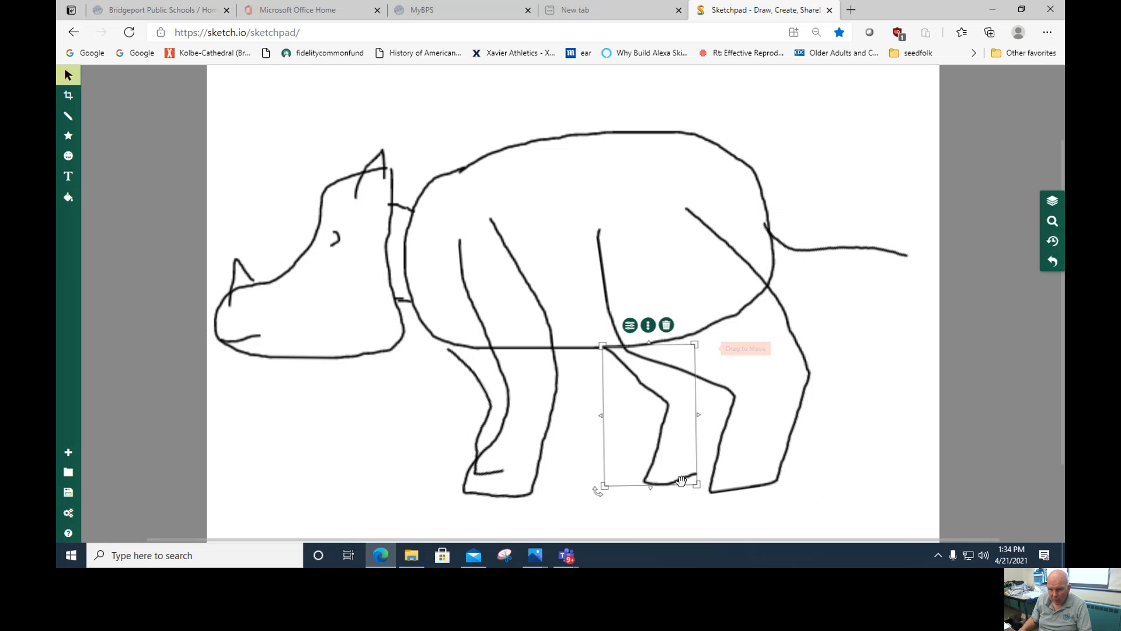
left_click_drag(700, 495, 689, 494)
Tilt the rhino's head slightly counterclockwise and rotate its near front leg slightly clockwise
left_click(412, 370)
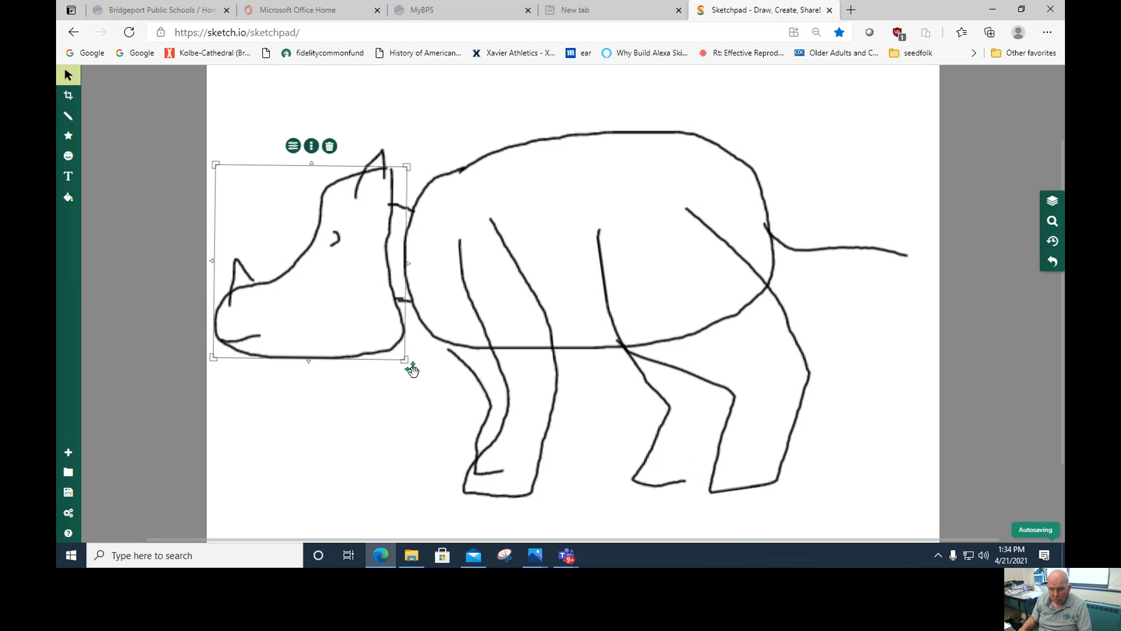
mouse_move(409, 368)
left_mouse_down()
mouse_move(383, 377)
mouse_move(404, 335)
mouse_move(388, 360)
mouse_move(412, 357)
left_mouse_up()
left_click(542, 448)
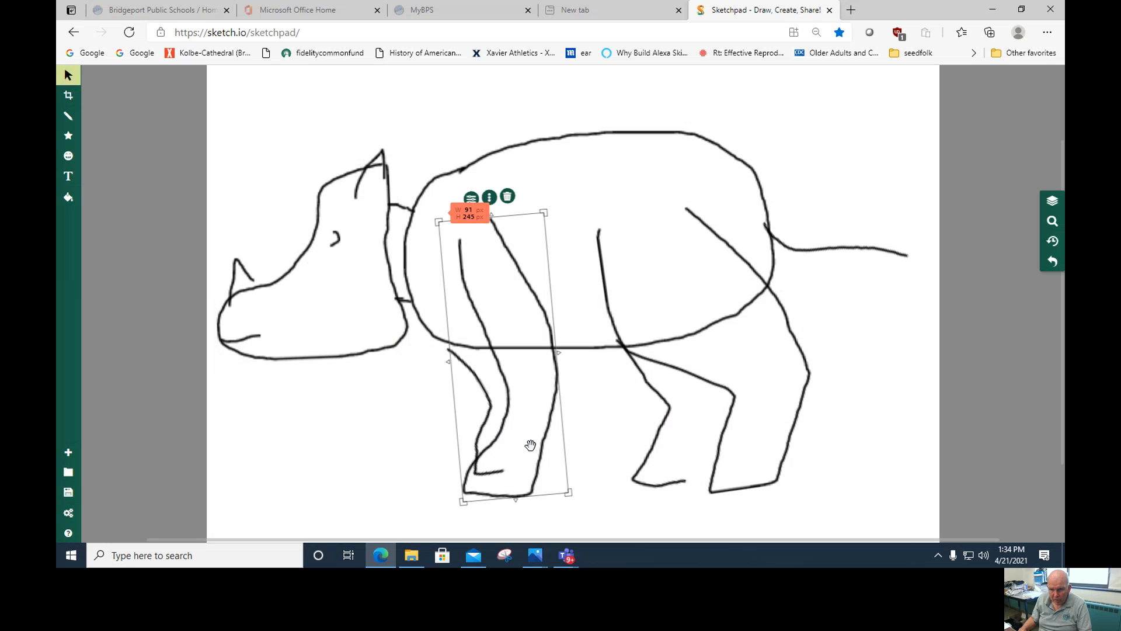
left_click_drag(570, 494, 552, 502)
Rotate the rhino's far front leg slightly clockwise, and undo the enlargement made to that leg
left_click(489, 405)
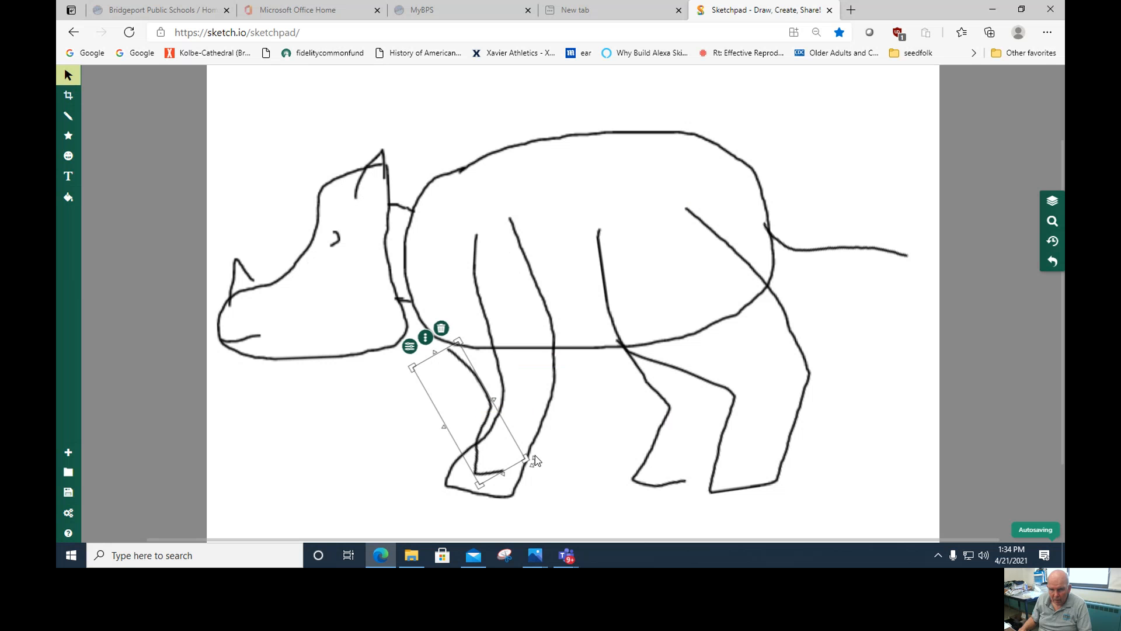
left_click_drag(533, 458, 520, 465)
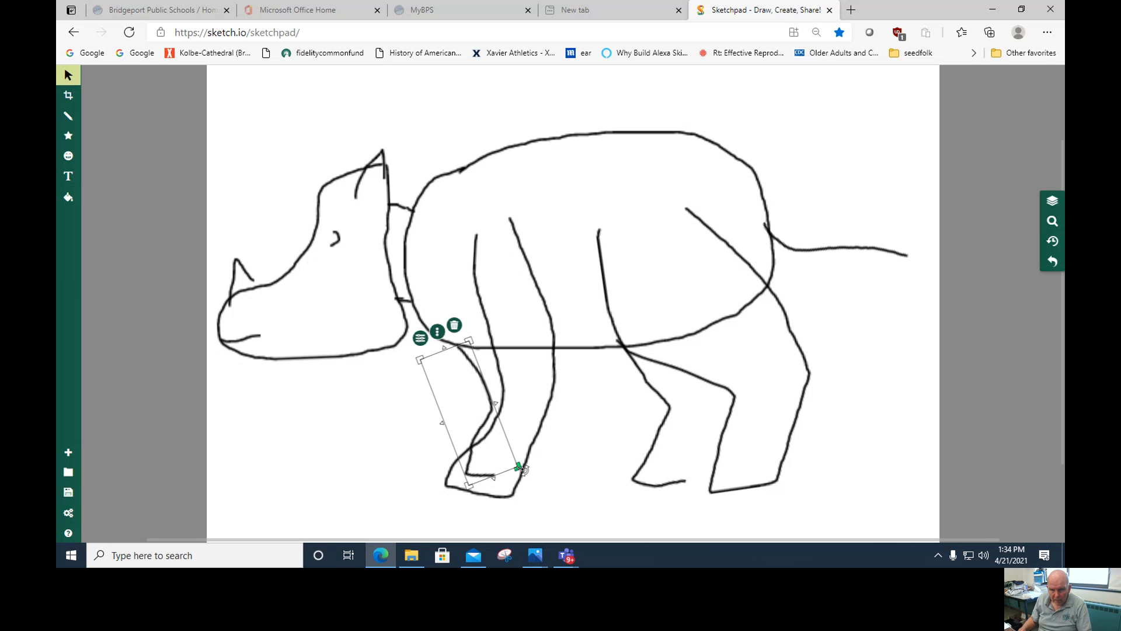
mouse_move(524, 470)
left_mouse_down()
mouse_move(420, 471)
mouse_move(510, 484)
left_mouse_up()
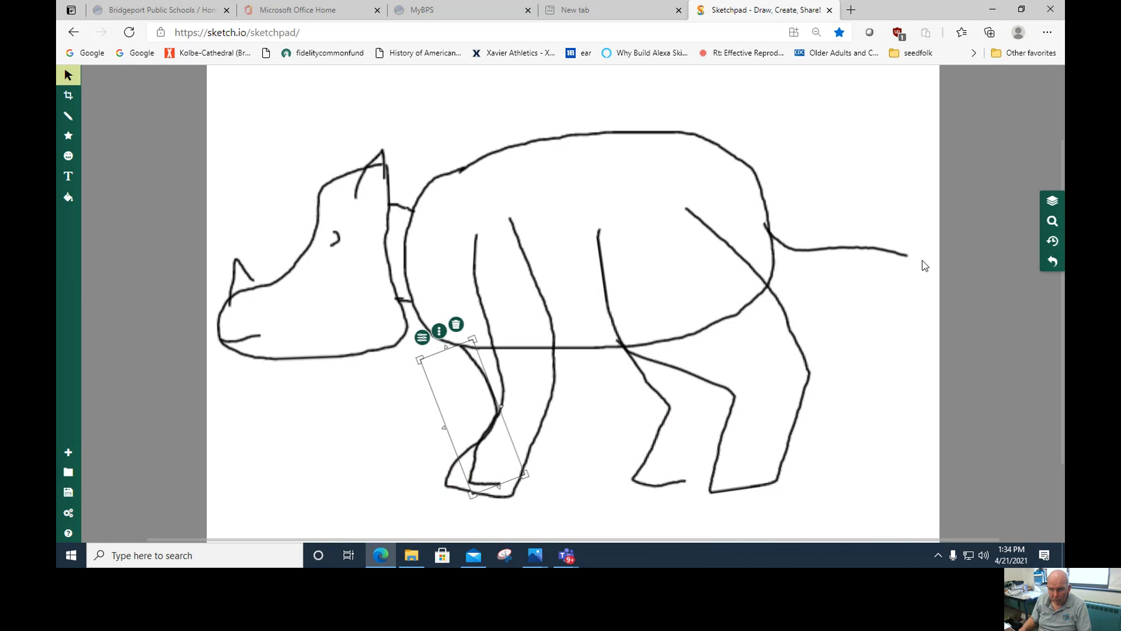
left_click(1045, 270)
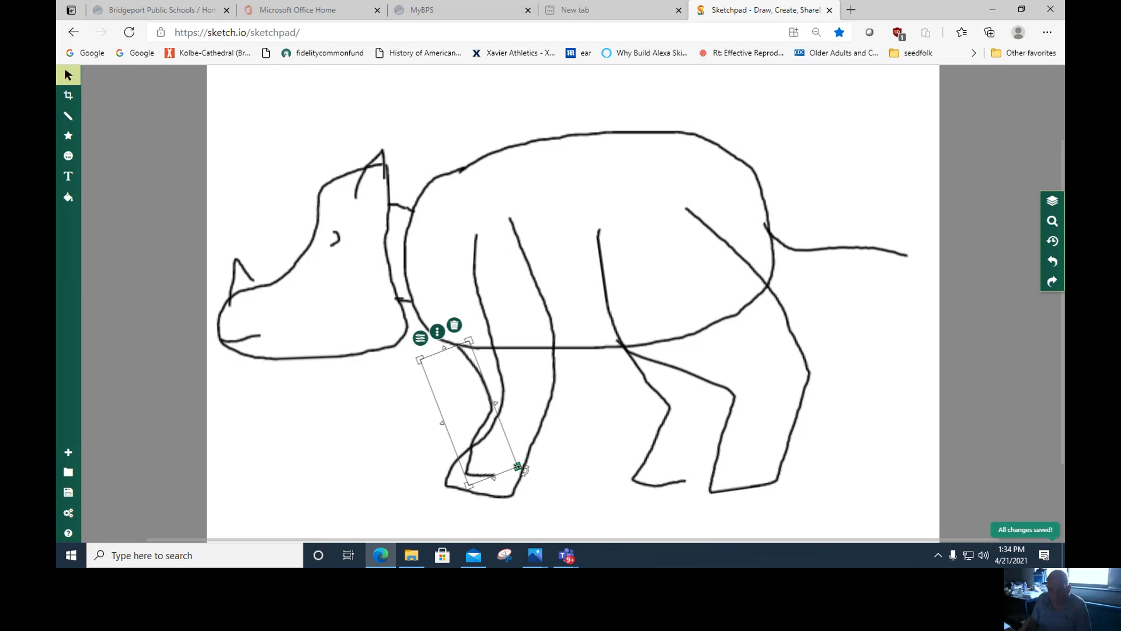
Swing the near front leg strongly counterclockwise toward the hind legs and the far front leg clockwise toward the head
left_click(524, 471)
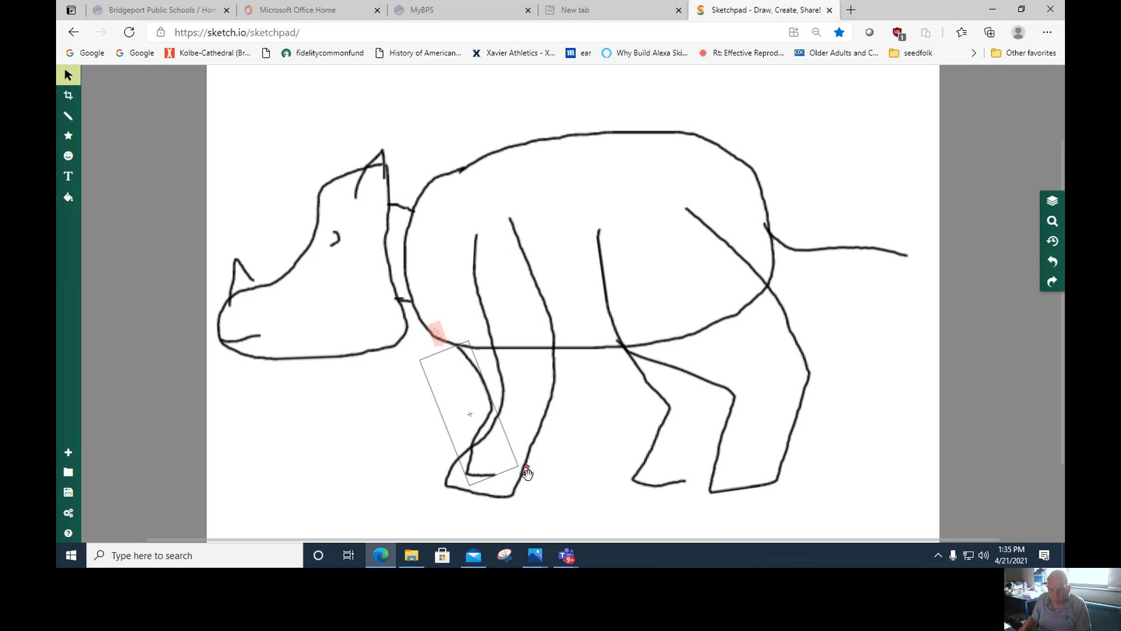
mouse_move(549, 501)
left_mouse_down()
mouse_move(563, 526)
mouse_move(542, 498)
mouse_move(606, 480)
mouse_move(638, 433)
left_mouse_up()
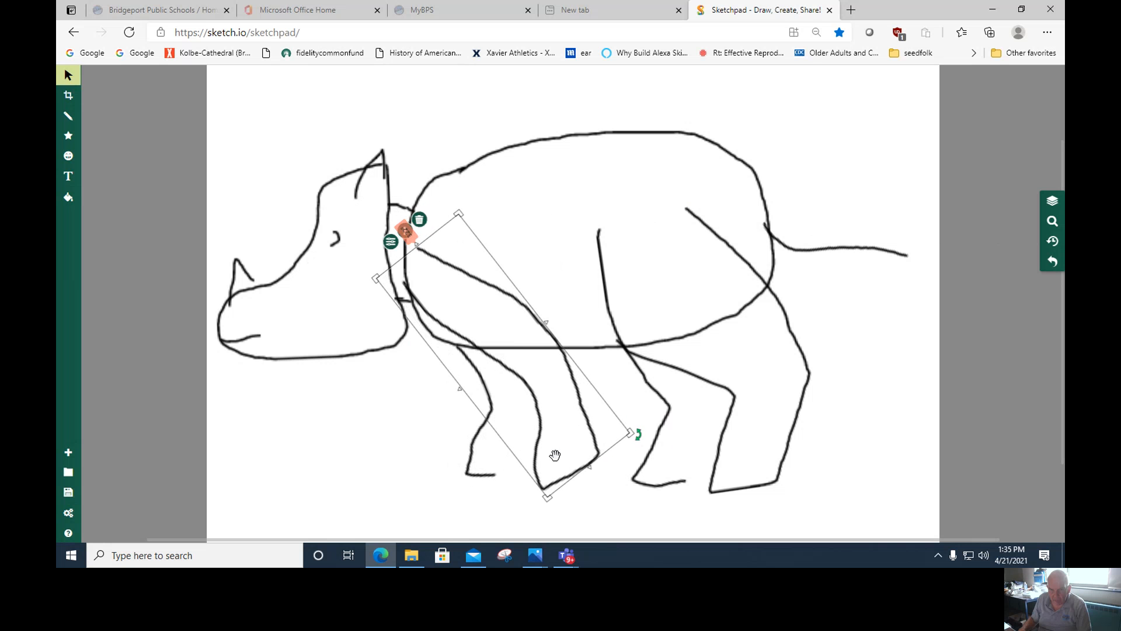
left_click(492, 476)
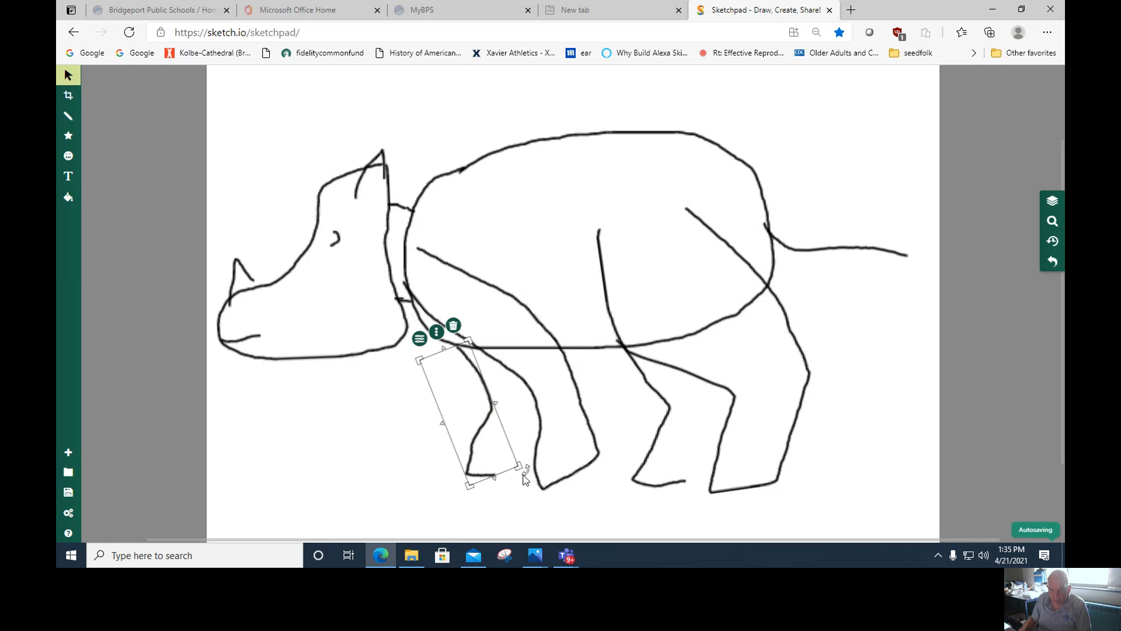
left_click_drag(525, 472, 468, 480)
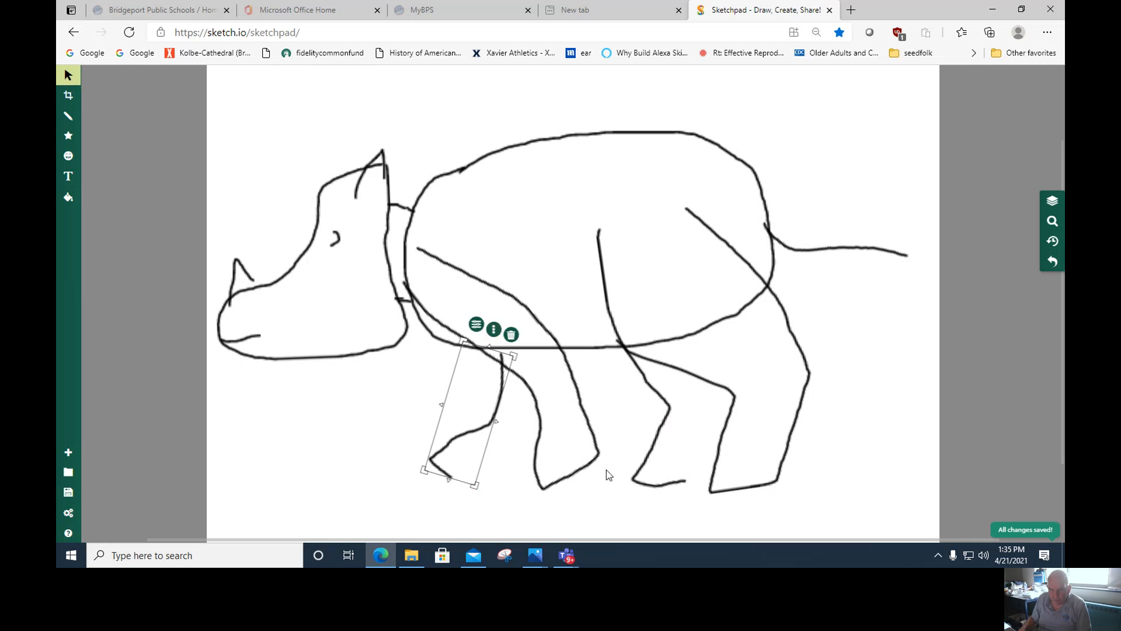
Swing the far hind leg clockwise toward the front legs and the near hind leg counterclockwise toward the tail
left_click(656, 471)
left_click_drag(688, 501, 655, 505)
left_click(732, 483)
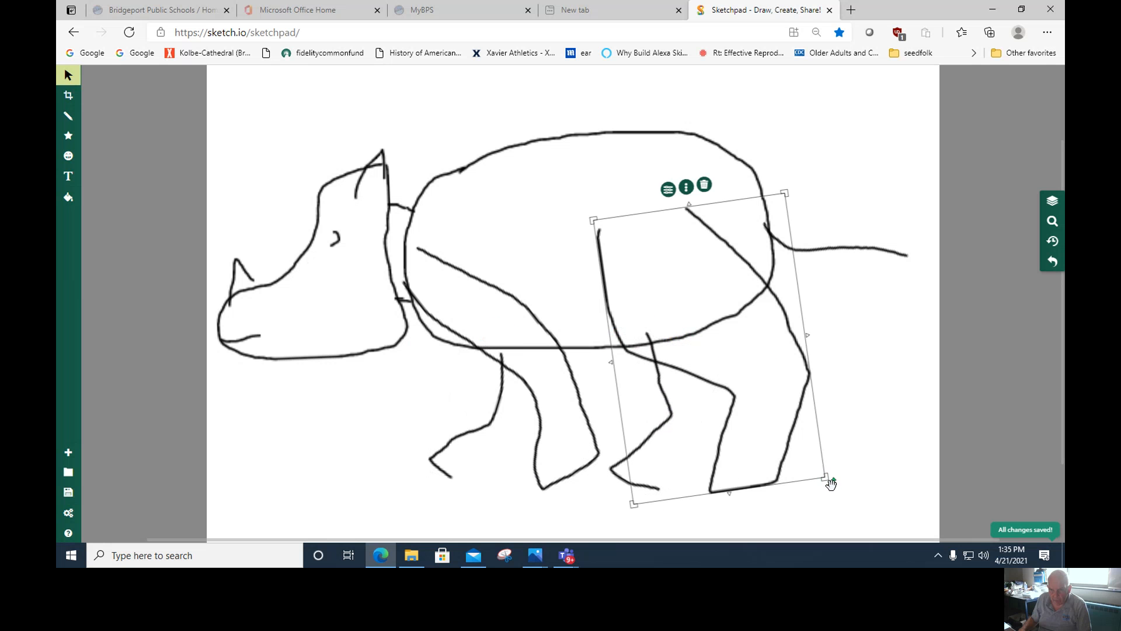
mouse_move(828, 482)
left_mouse_down()
mouse_move(841, 489)
mouse_move(870, 439)
left_mouse_up()
Rotate the rhino's head outline clockwise so the snout lifts, and download the drawing as a JPEG
left_click(344, 352)
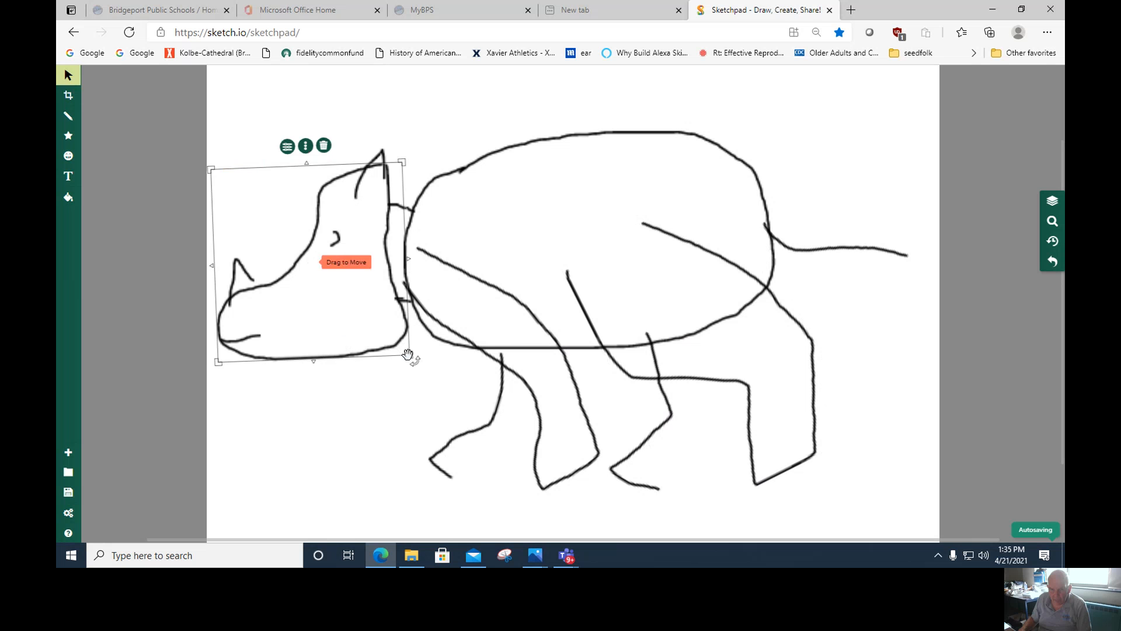
left_click_drag(419, 364, 383, 381)
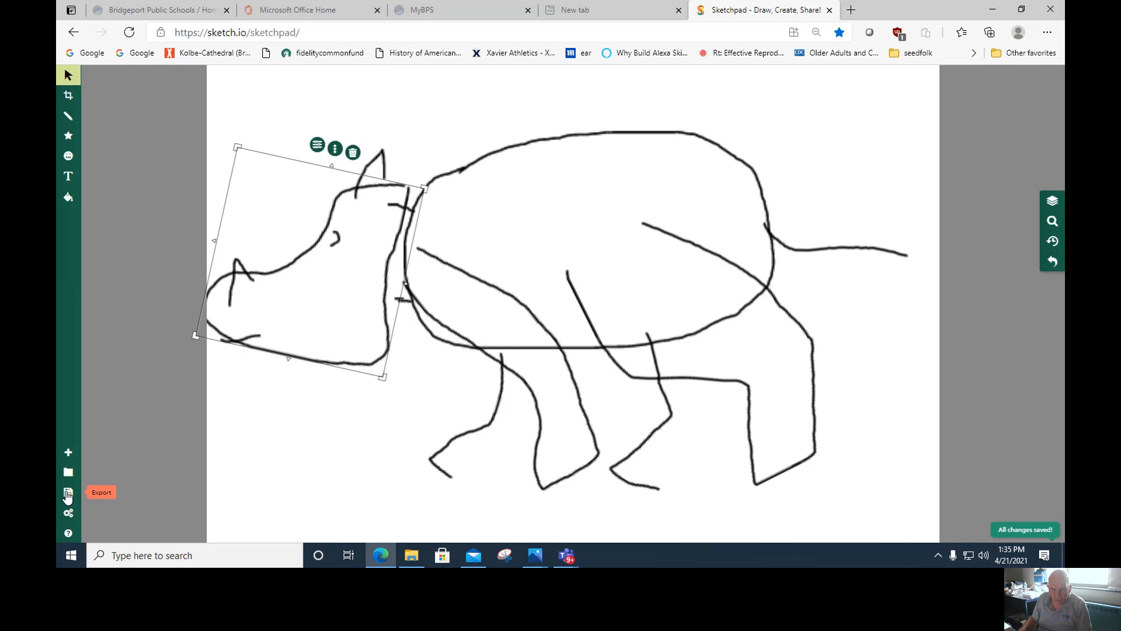
left_click(68, 493)
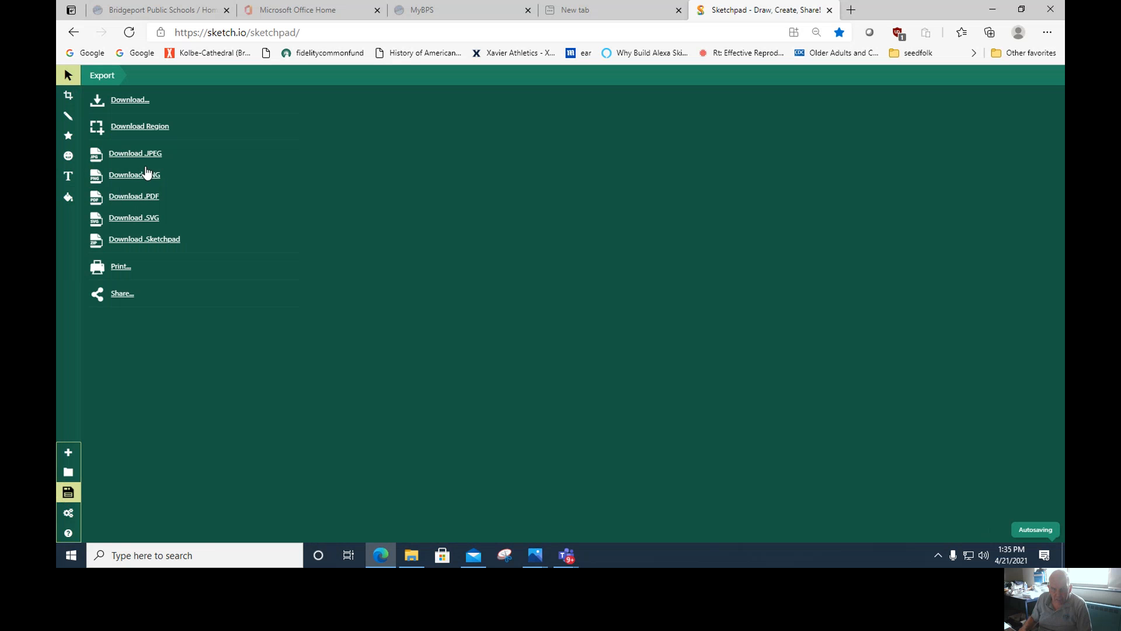
left_click(146, 154)
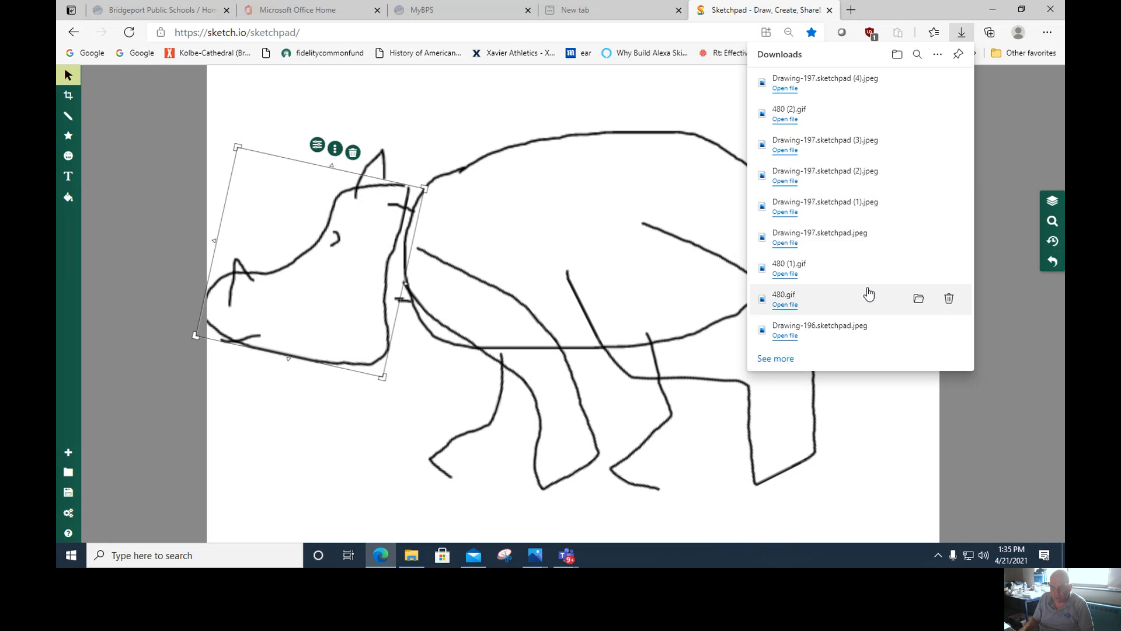
Close the browser's downloads list and switch to the "running 16 frame rhino" video project in Photos
left_click(540, 96)
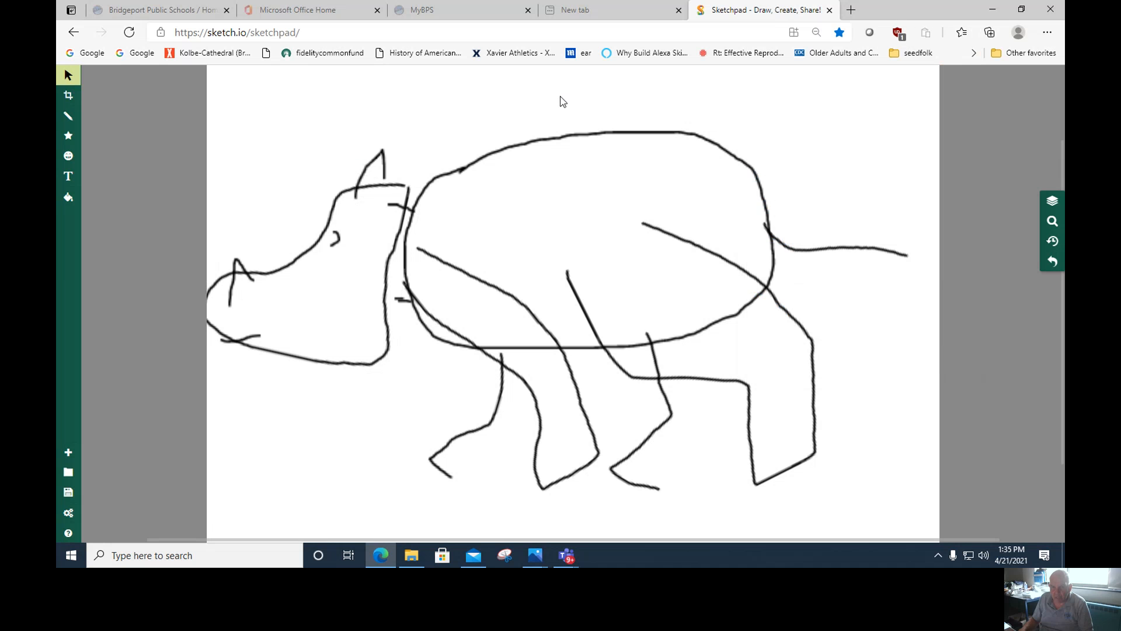
left_click(556, 341)
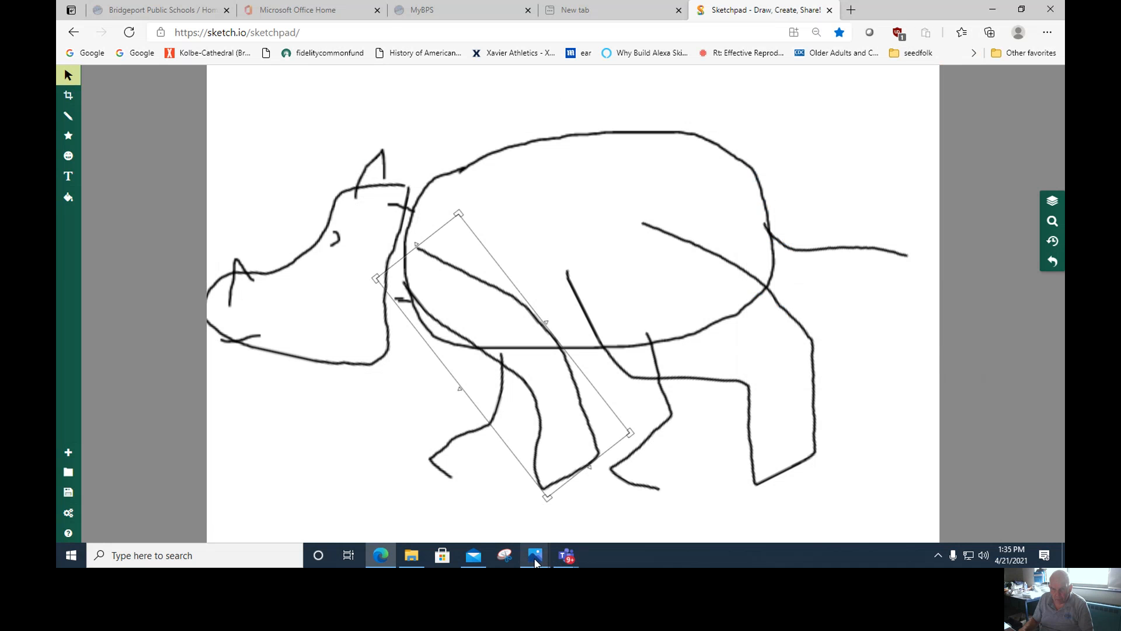
mouse_move(536, 563)
left_click(484, 501)
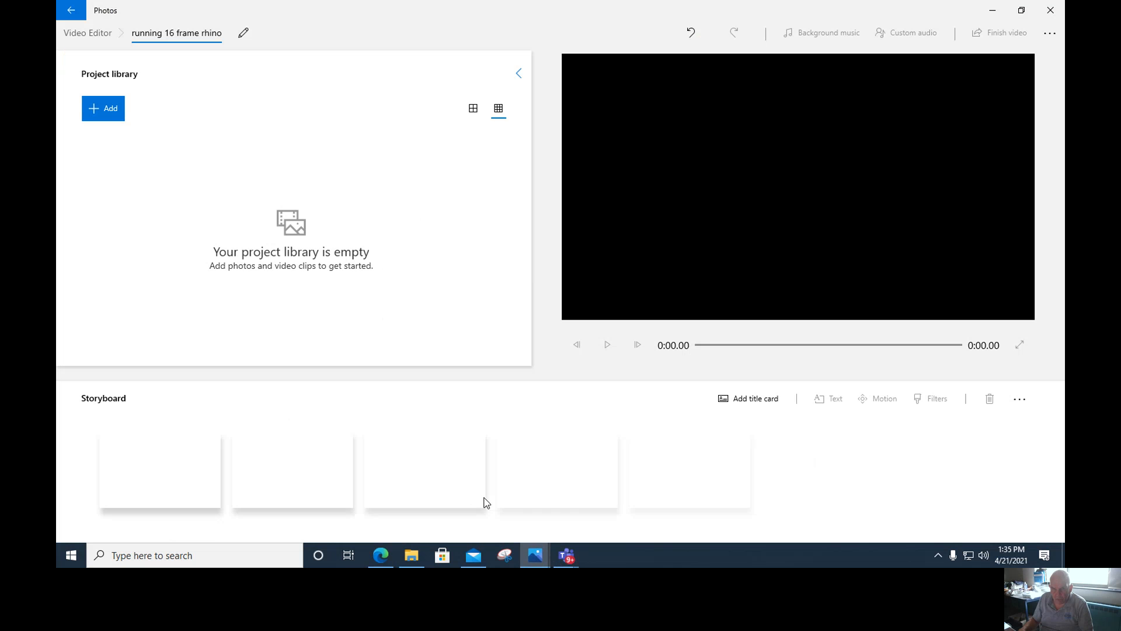
Import the Drawing-197 JPEG frames from Downloads, from "Drawing-197.sketchpad (3) - Copy.jpeg" through "Drawing-197.sketchpad.jpeg", into the project library
left_click(101, 116)
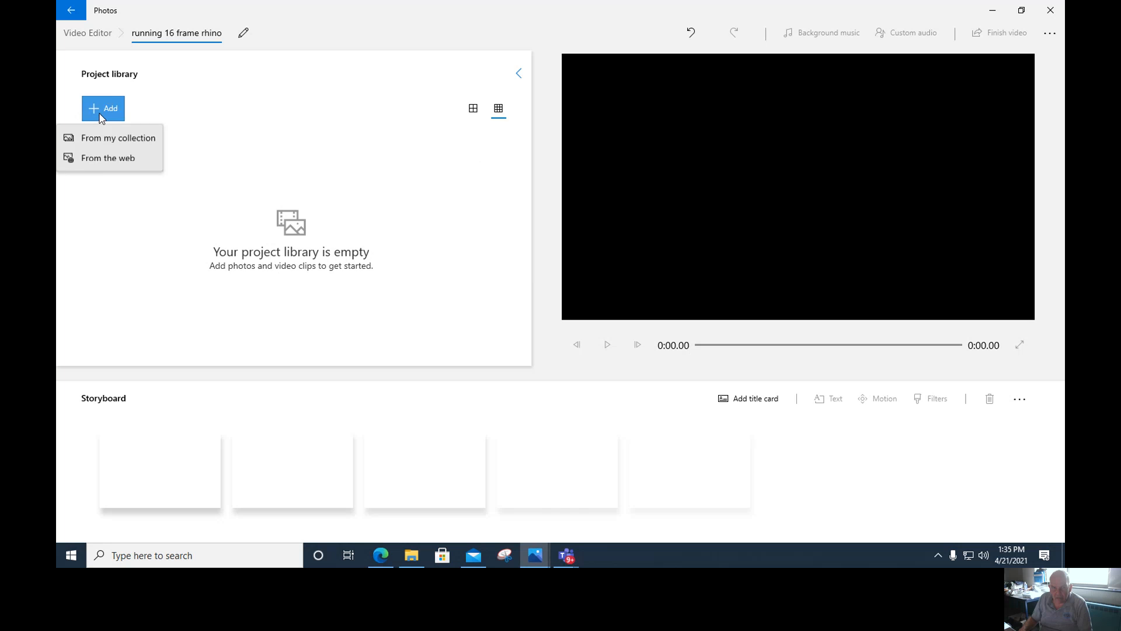
left_click(114, 140)
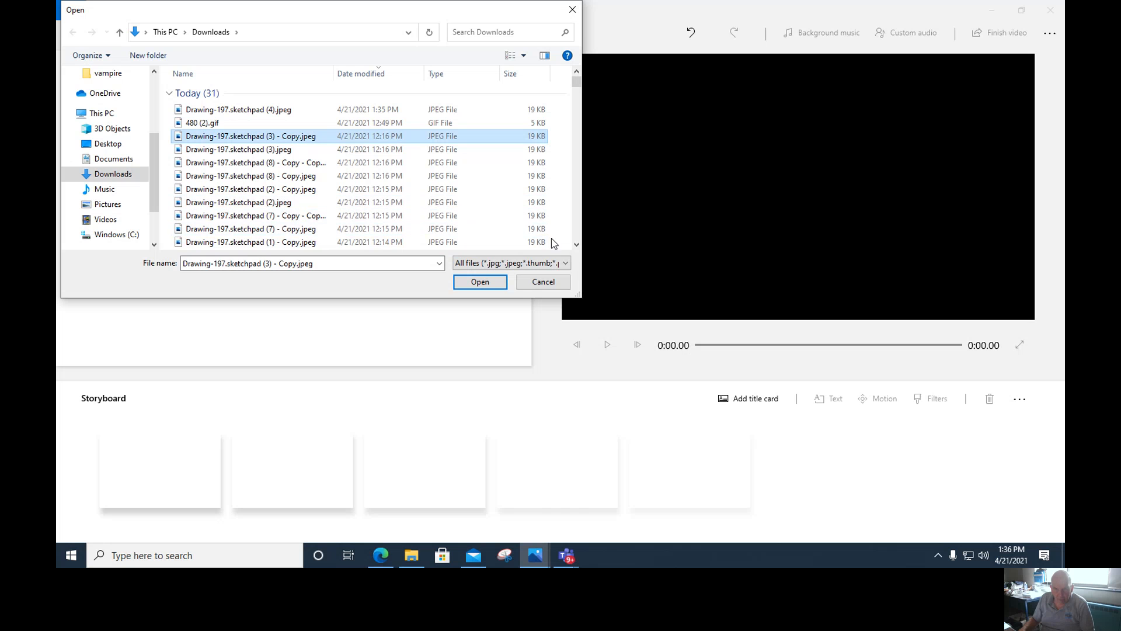
scroll(580, 250, "down", 3)
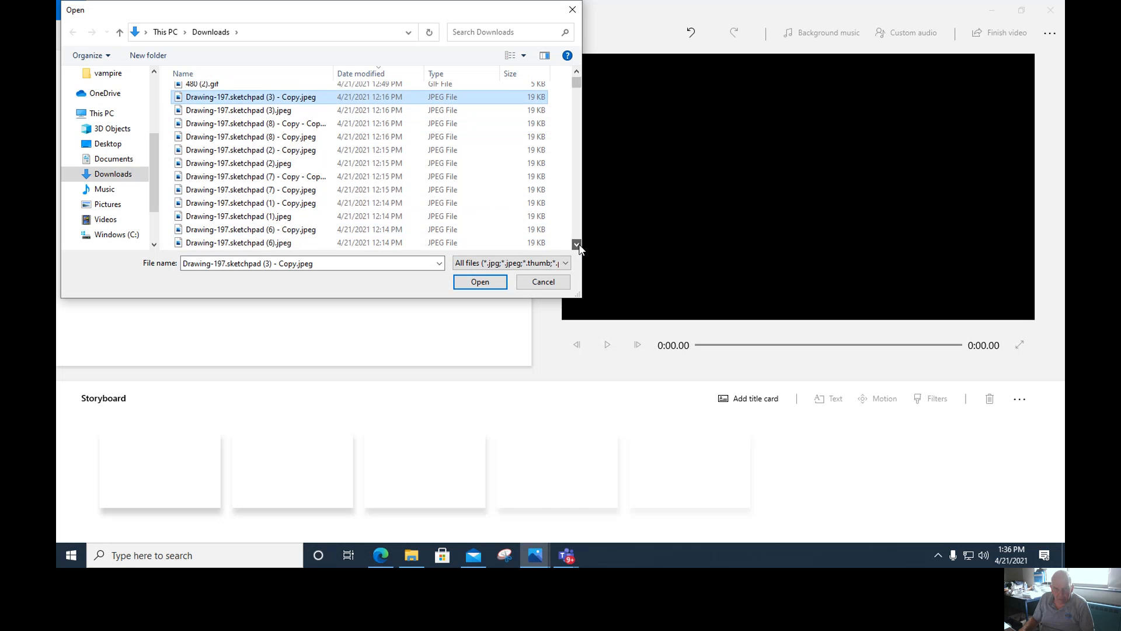
scroll(580, 249, "down", 2)
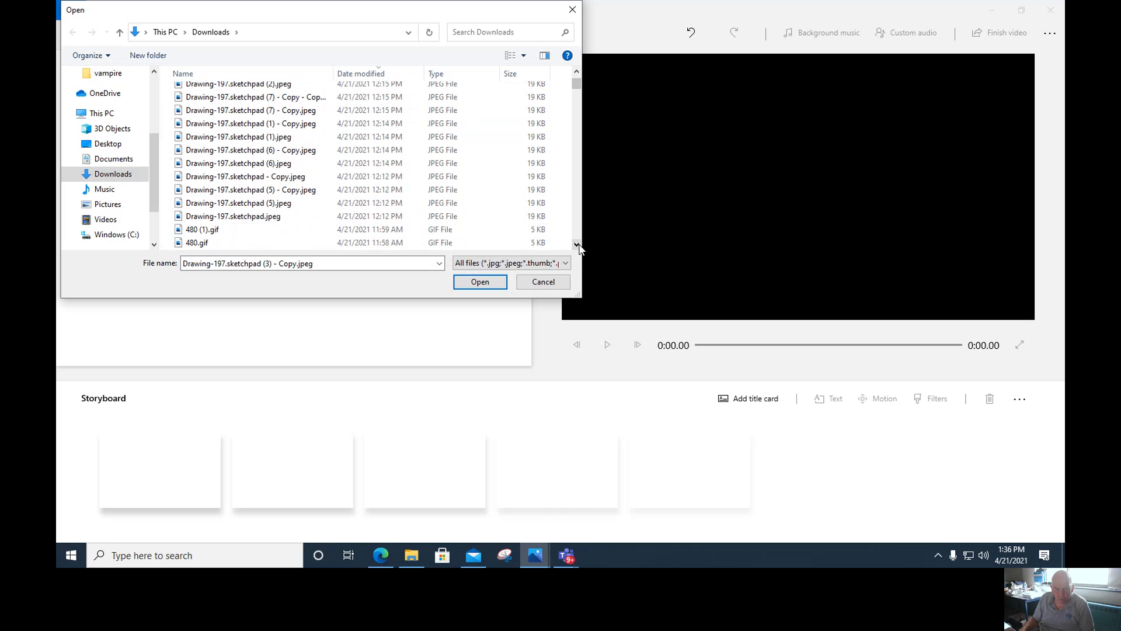
left_click(277, 217, "shift")
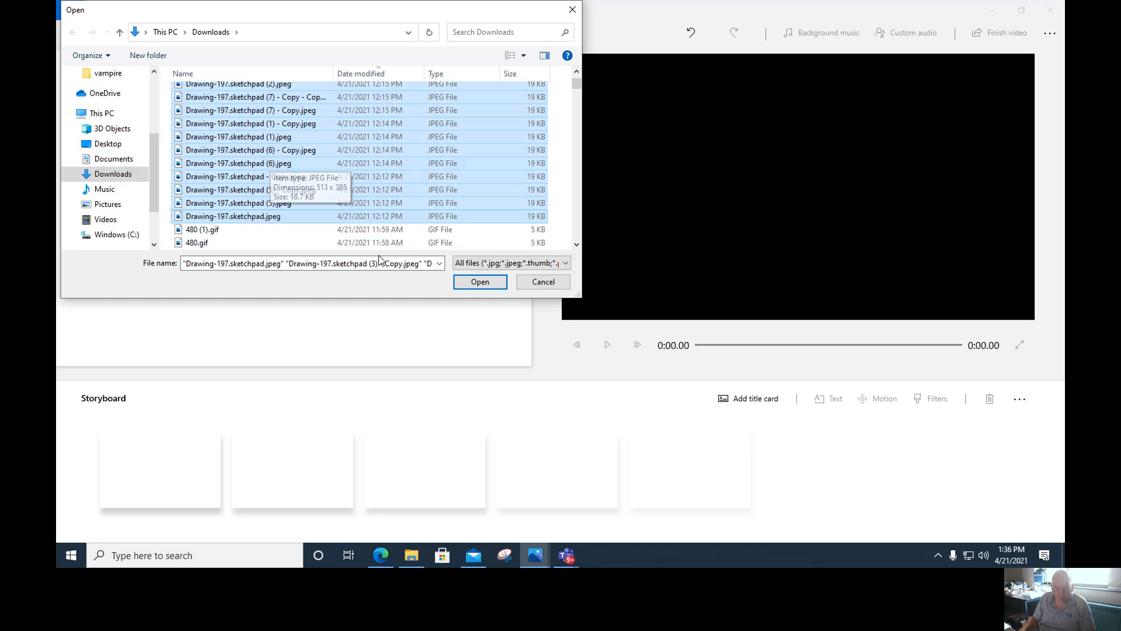
left_click(477, 283)
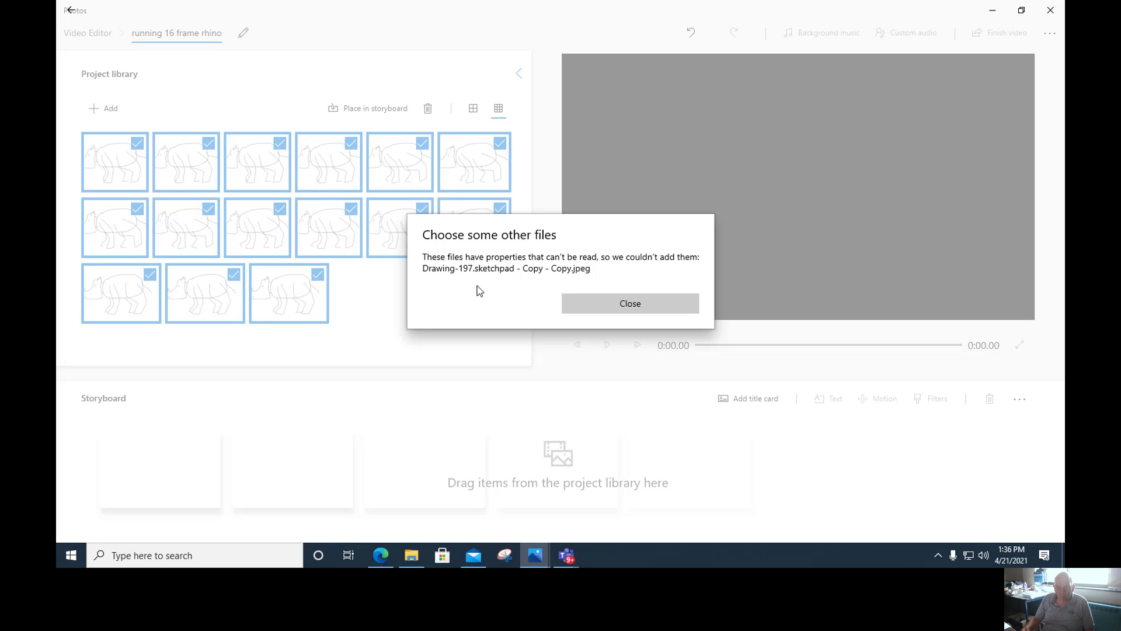
left_click(605, 309)
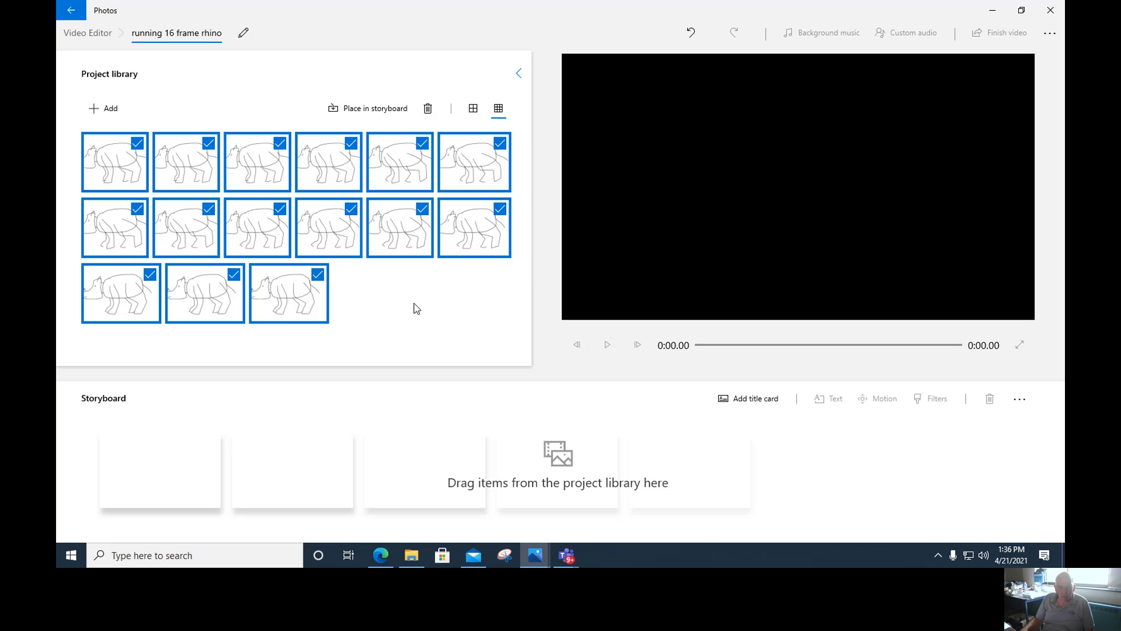
Place all imported rhino frames in the storyboard and advance the preview to the third frame
left_click(353, 115)
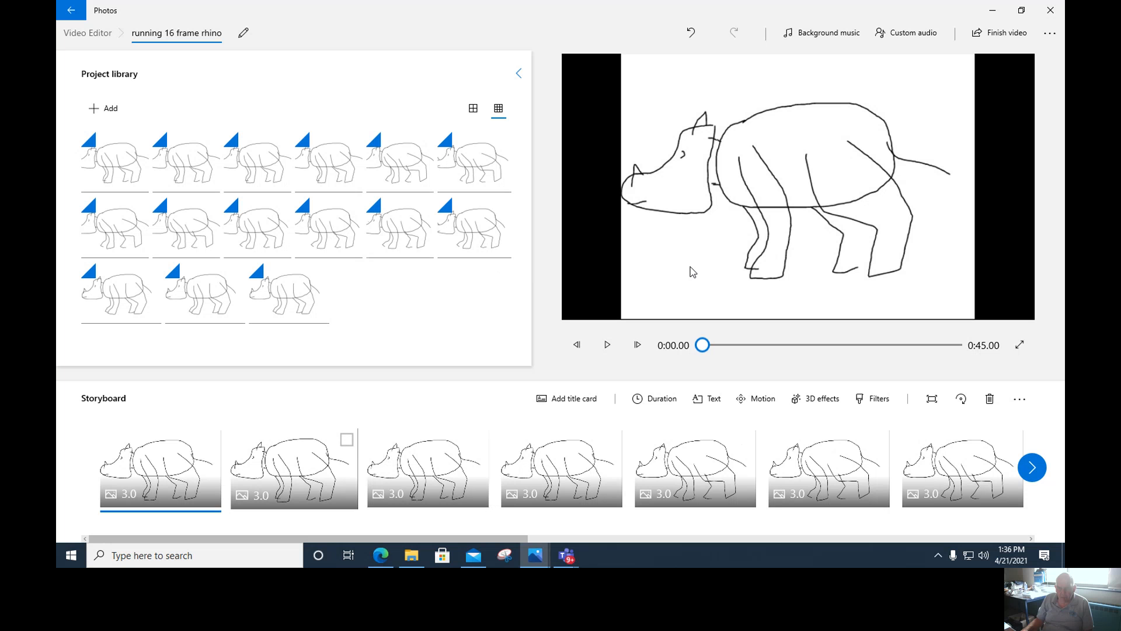
key("Right")
key("Right")
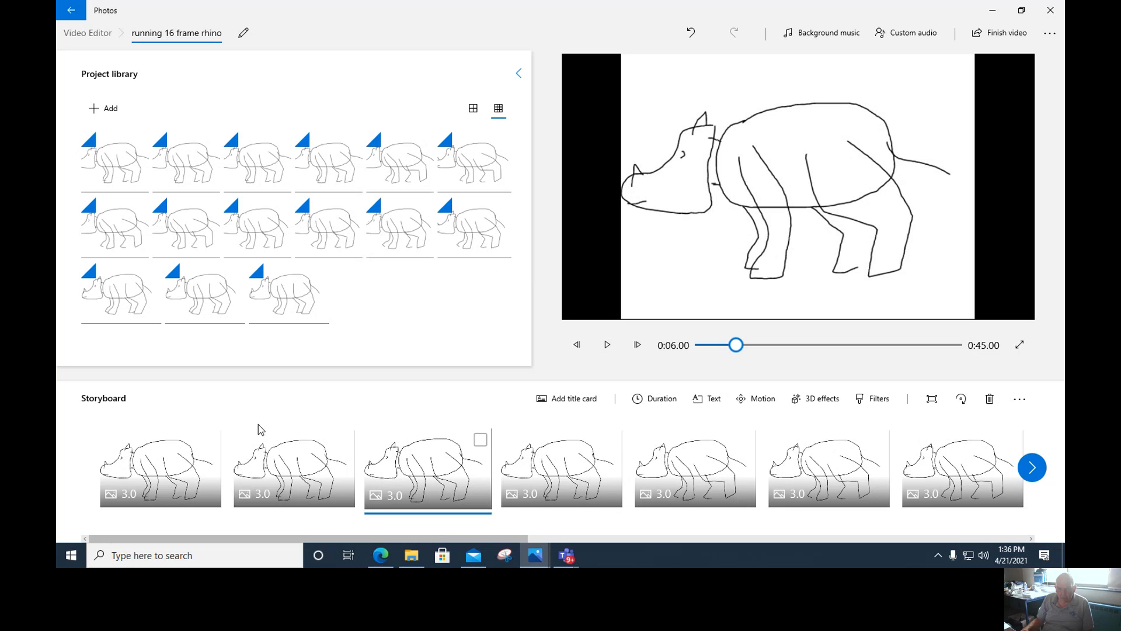
Select the first seven rhino frames in the storyboard
left_click(213, 439)
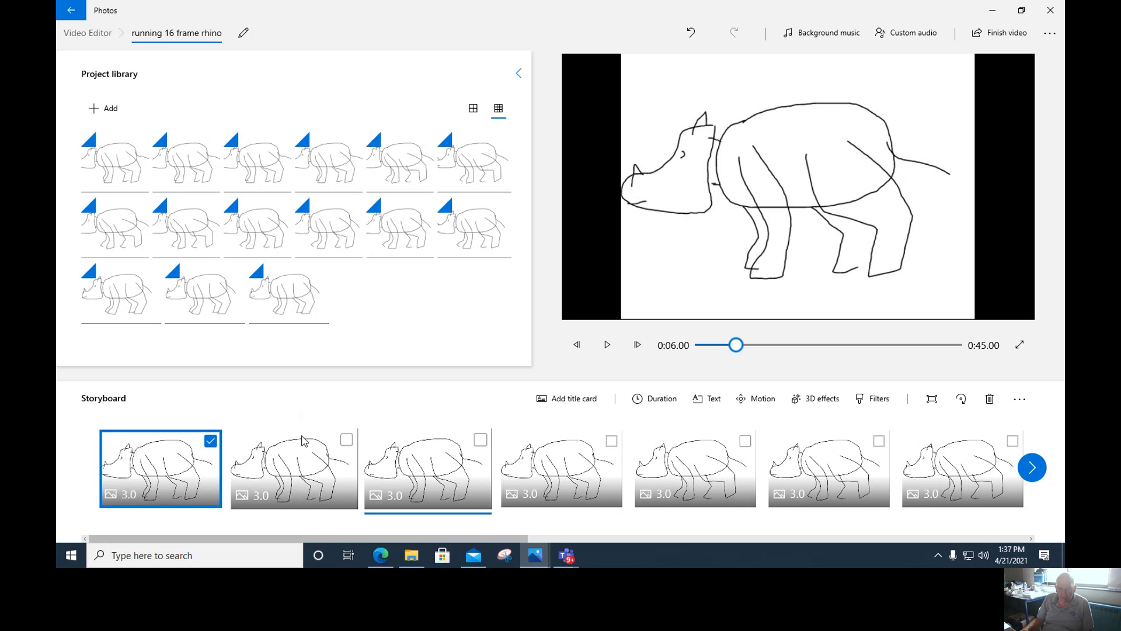
left_click(346, 440)
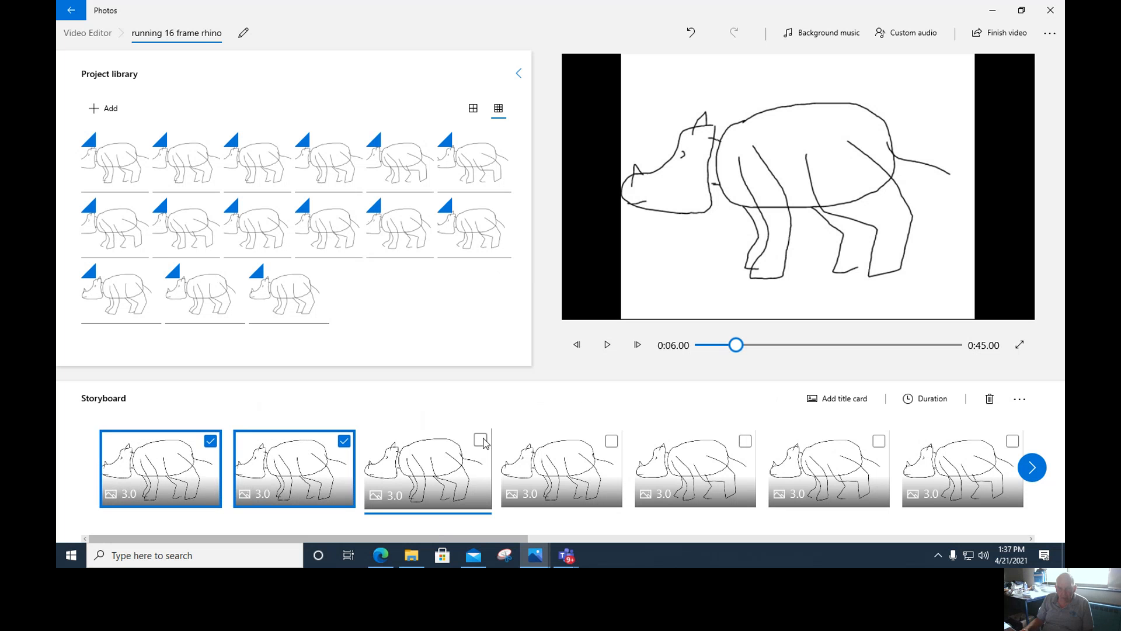
left_click(481, 441)
left_click(612, 441)
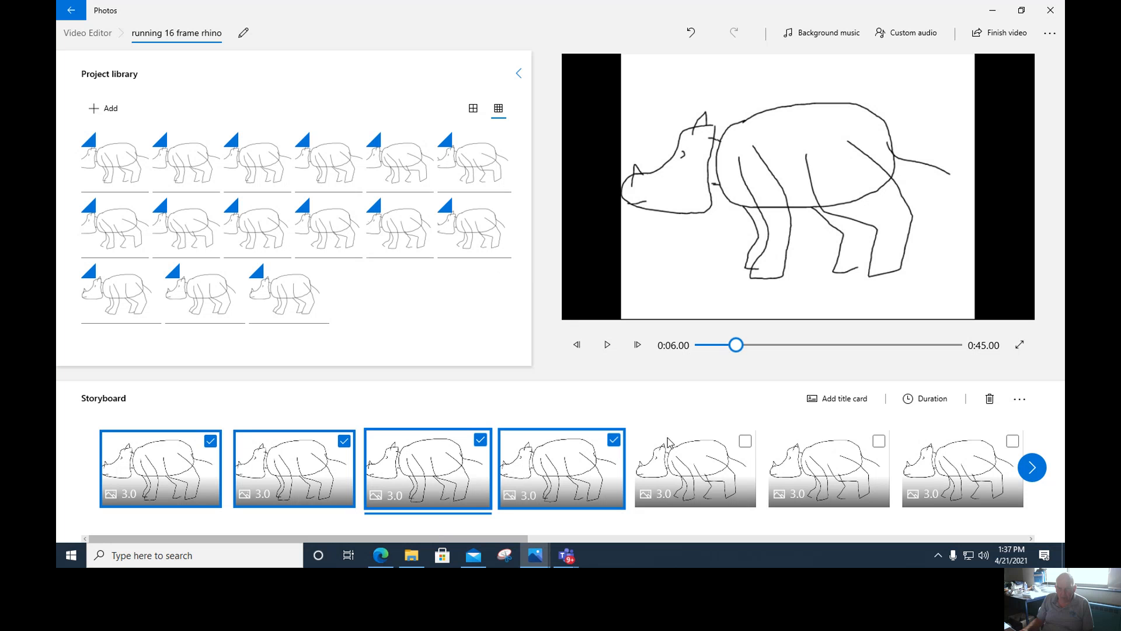
left_click(750, 441)
left_click(879, 441)
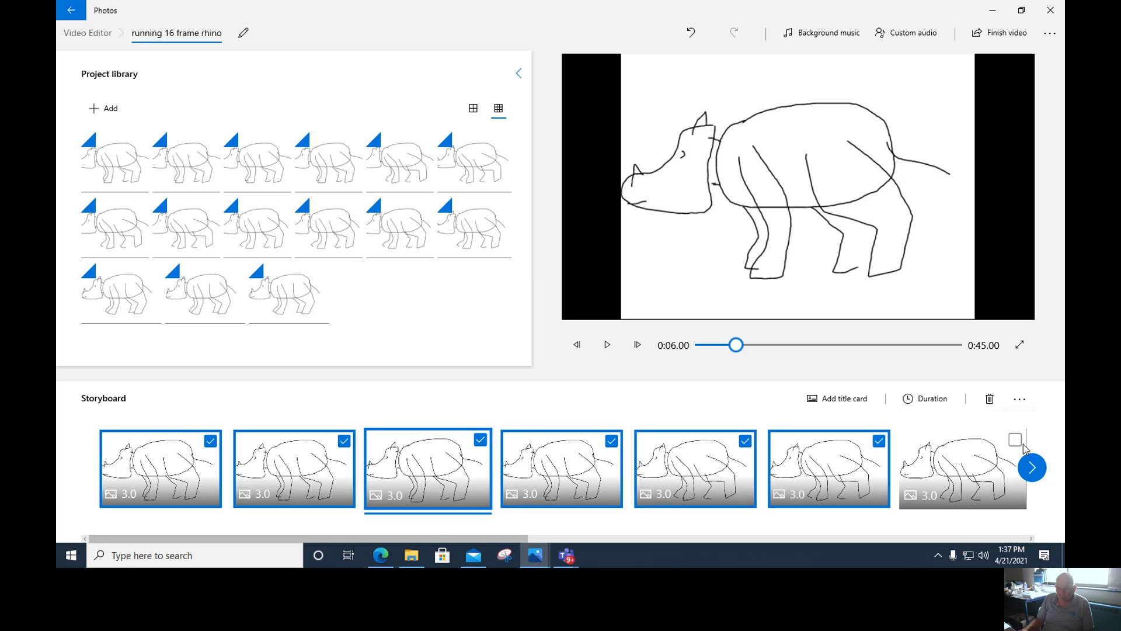
left_click(1017, 441)
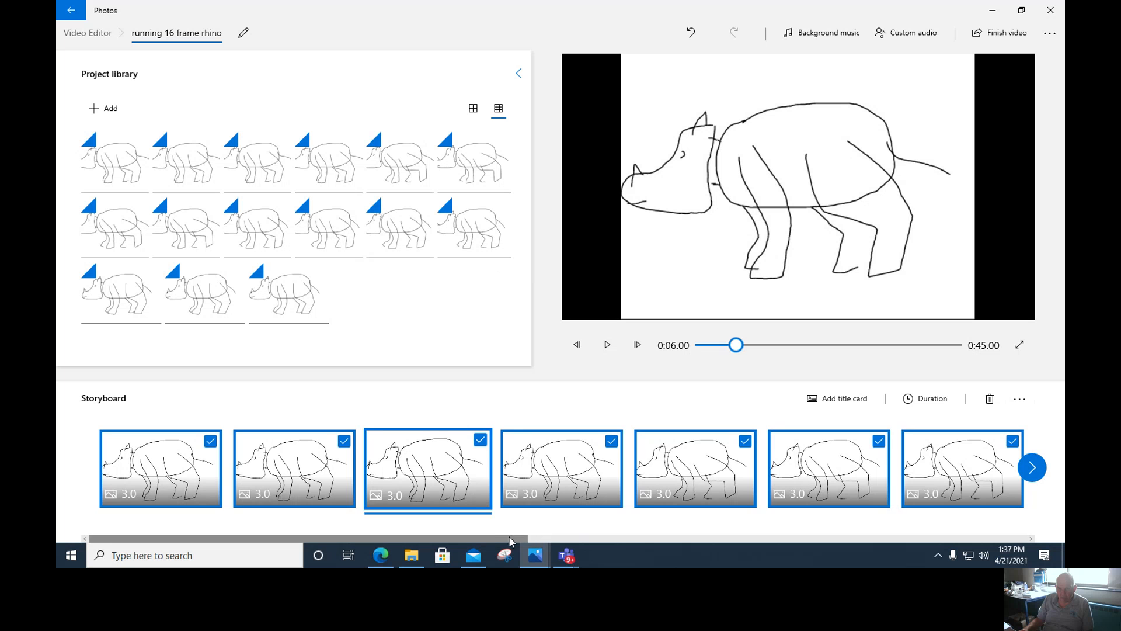
Add the eighth through fifteenth storyboard frames to the selection so that every frame is selected
left_click_drag(510, 537, 746, 534)
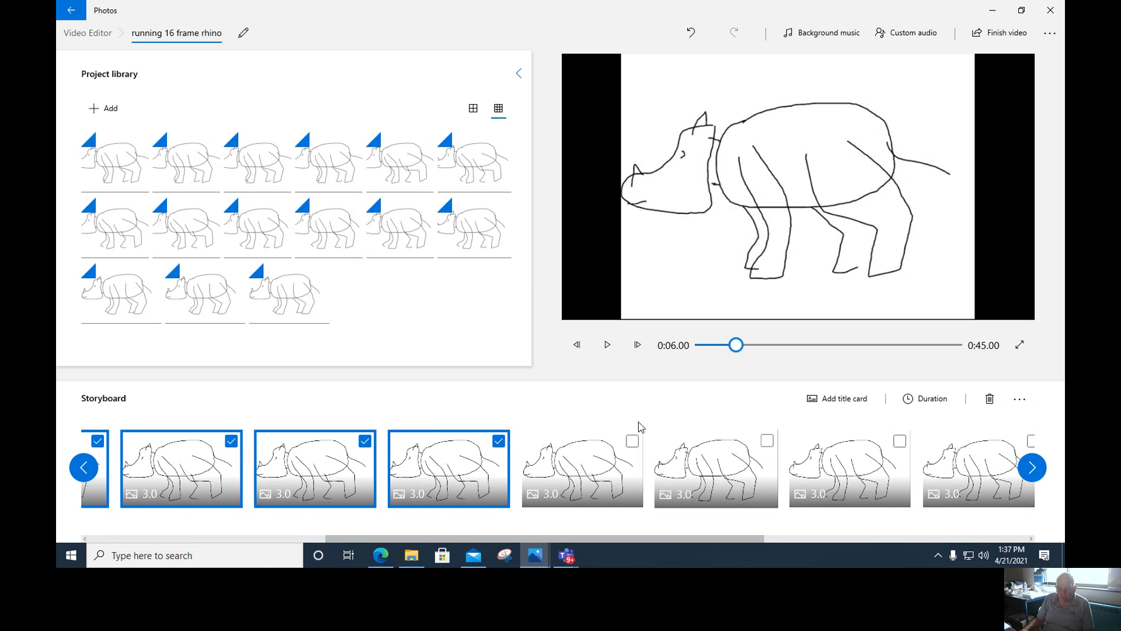
left_click(635, 442)
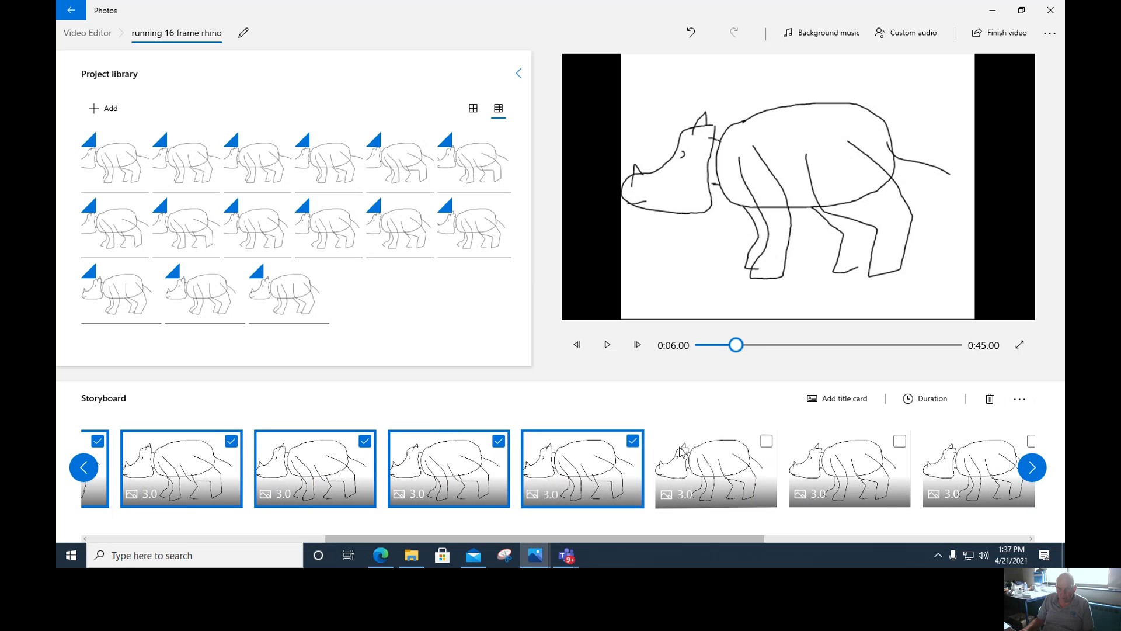
left_click(767, 441)
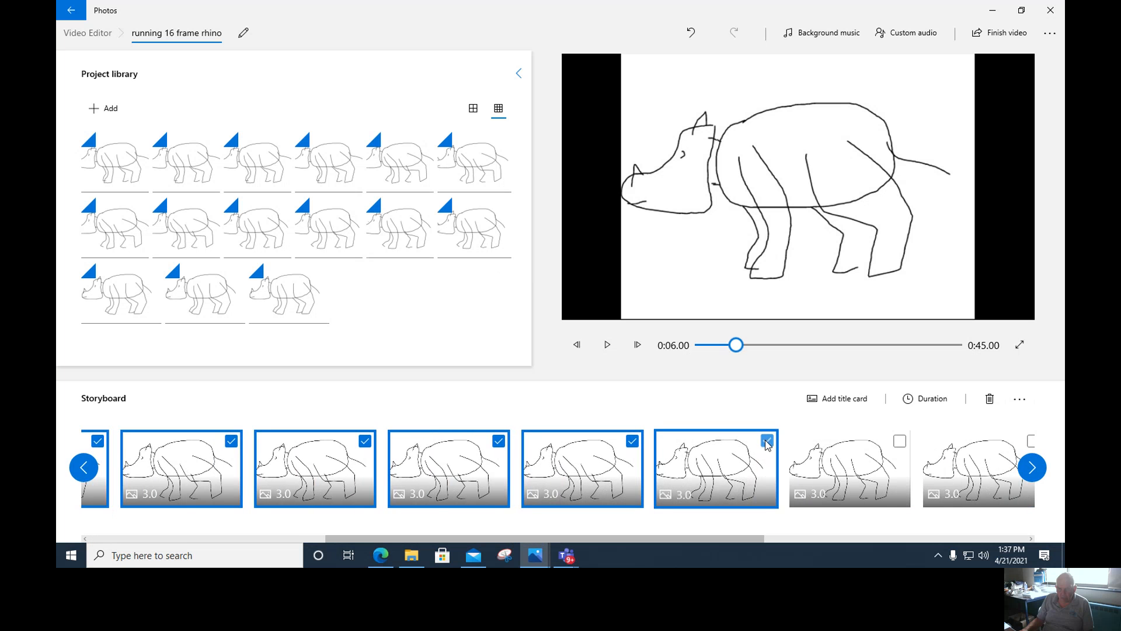
left_click(902, 439)
left_click_drag(752, 538, 910, 538)
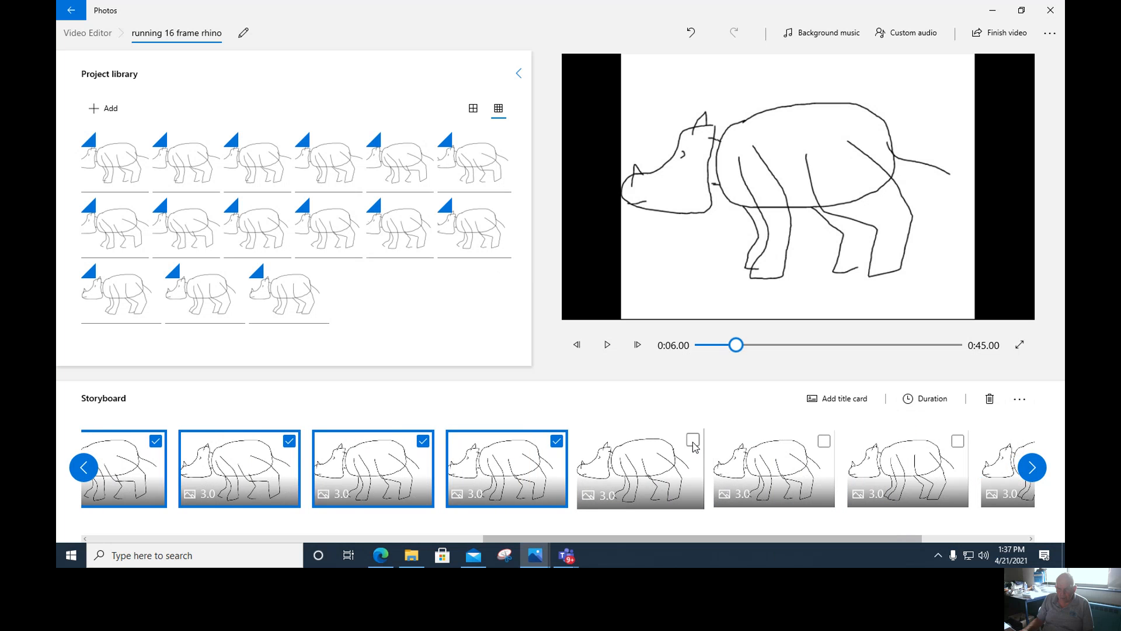
left_click(694, 445)
scroll(731, 537, "right", 3)
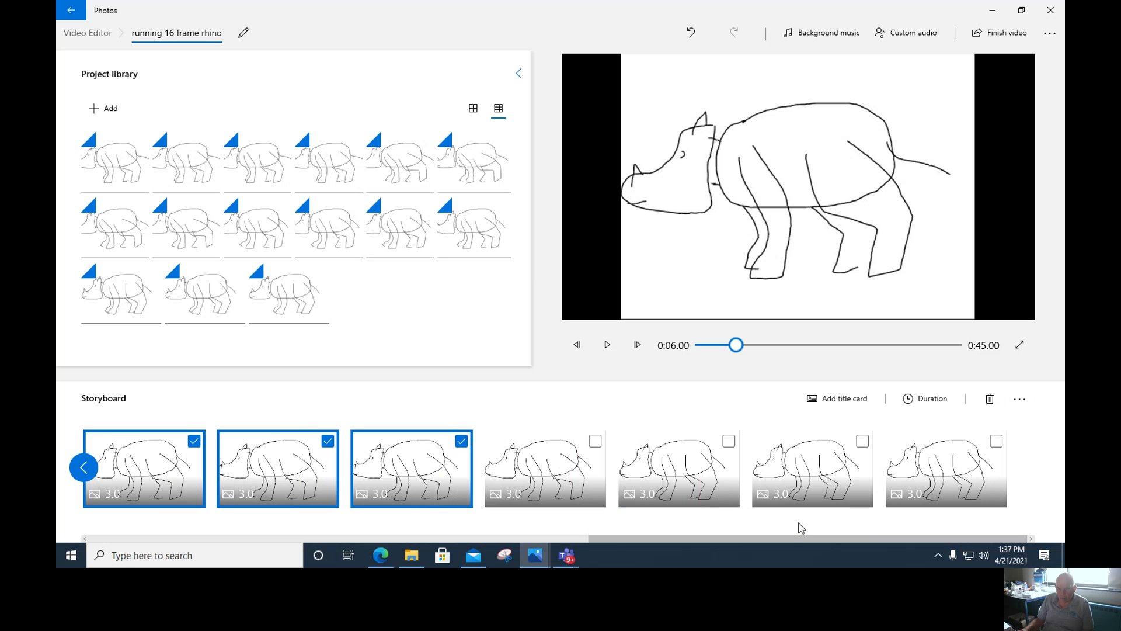
left_click(597, 439)
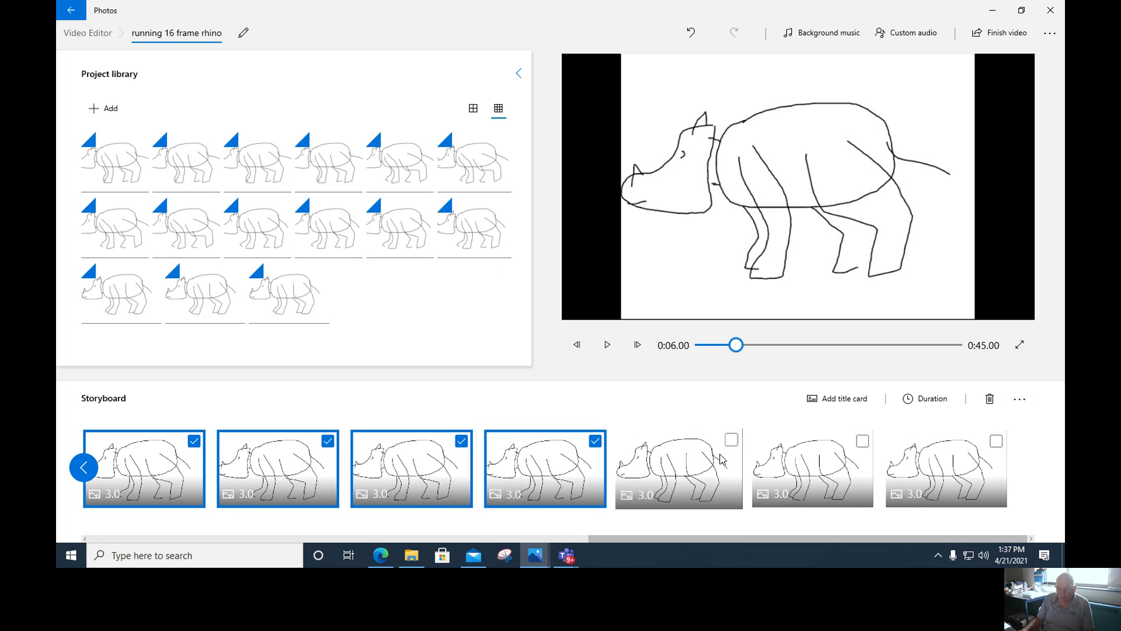
left_click(731, 441)
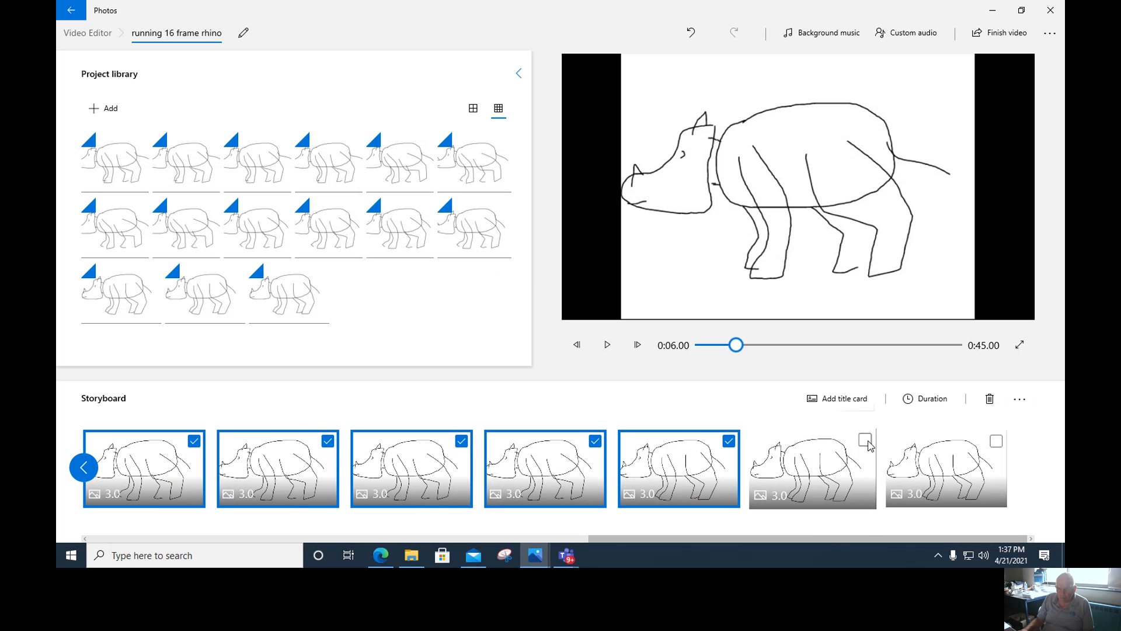
left_click(866, 440)
left_click(997, 442)
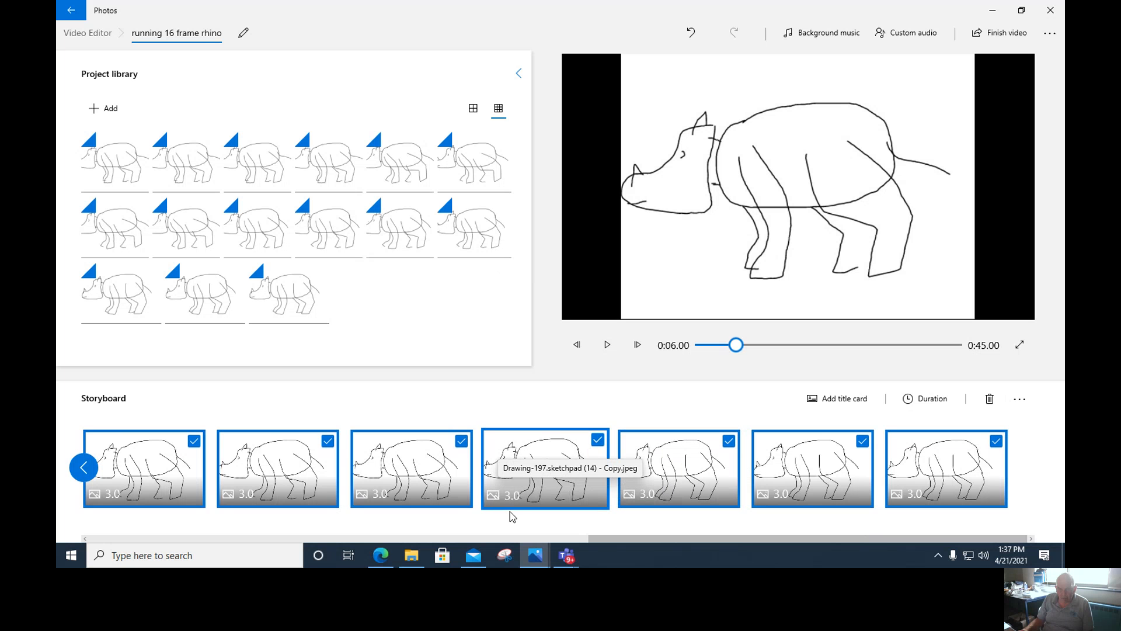
Reorder the storyboard by moving wide-stride rhino frames forward into the first, third, fifth and seventh positions
left_click_drag(612, 535, 79, 564)
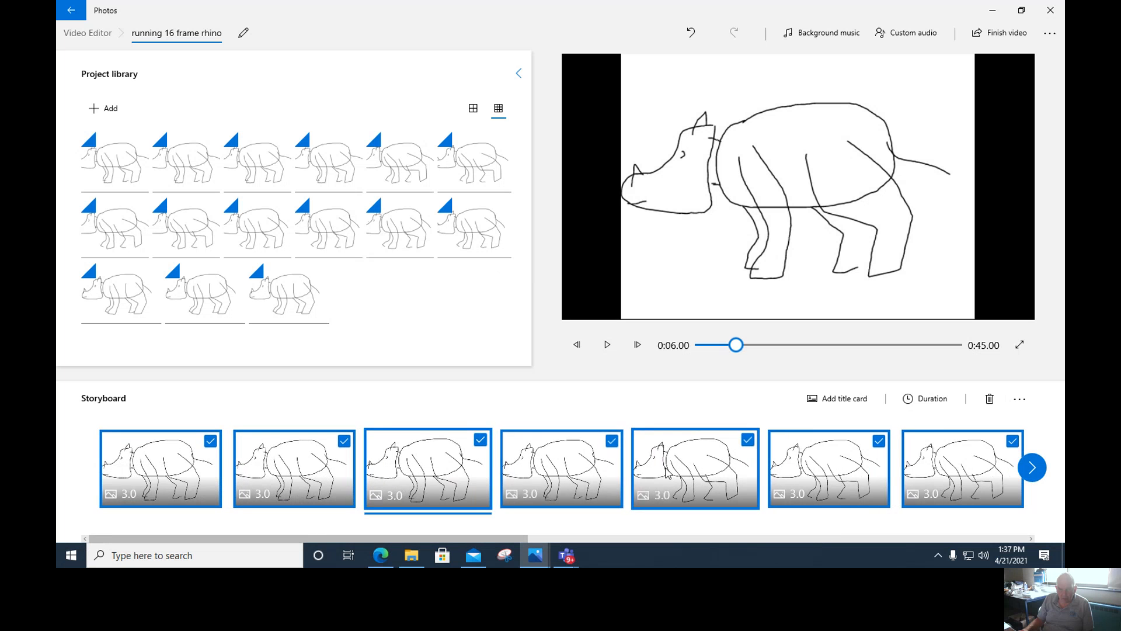
left_click_drag(695, 467, 301, 486)
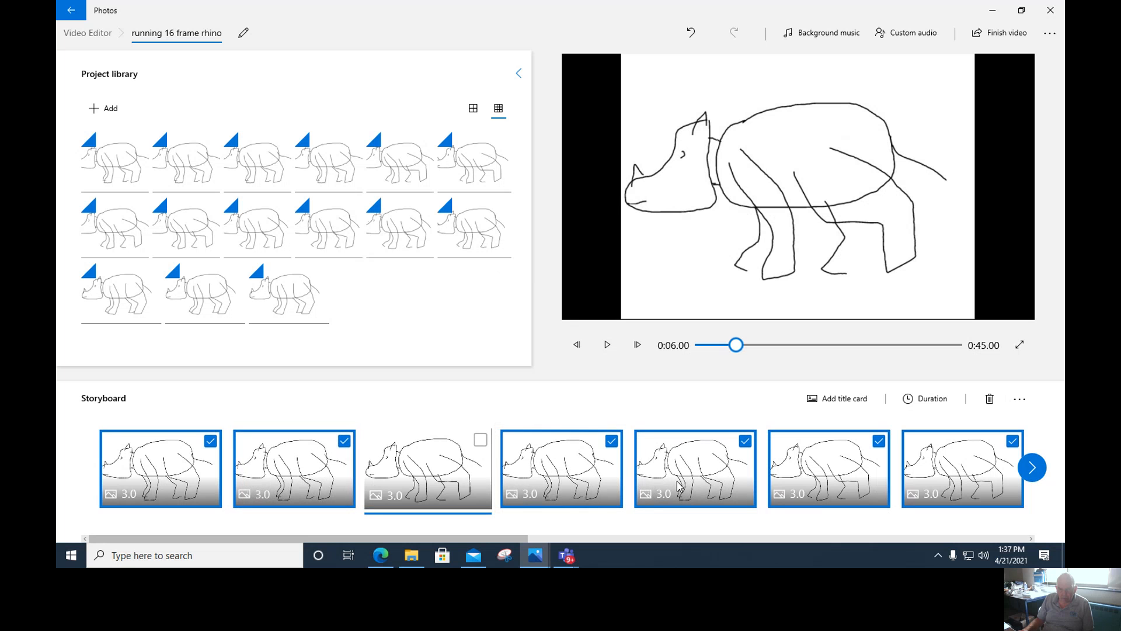
left_click_drag(937, 485, 123, 467)
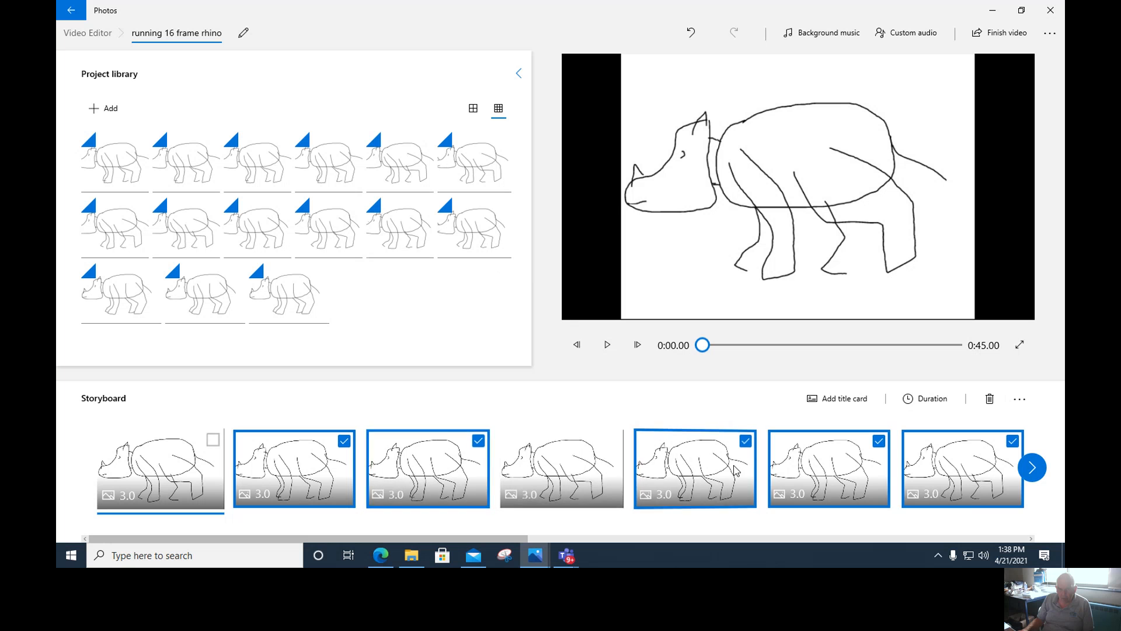
left_click_drag(888, 470, 474, 486)
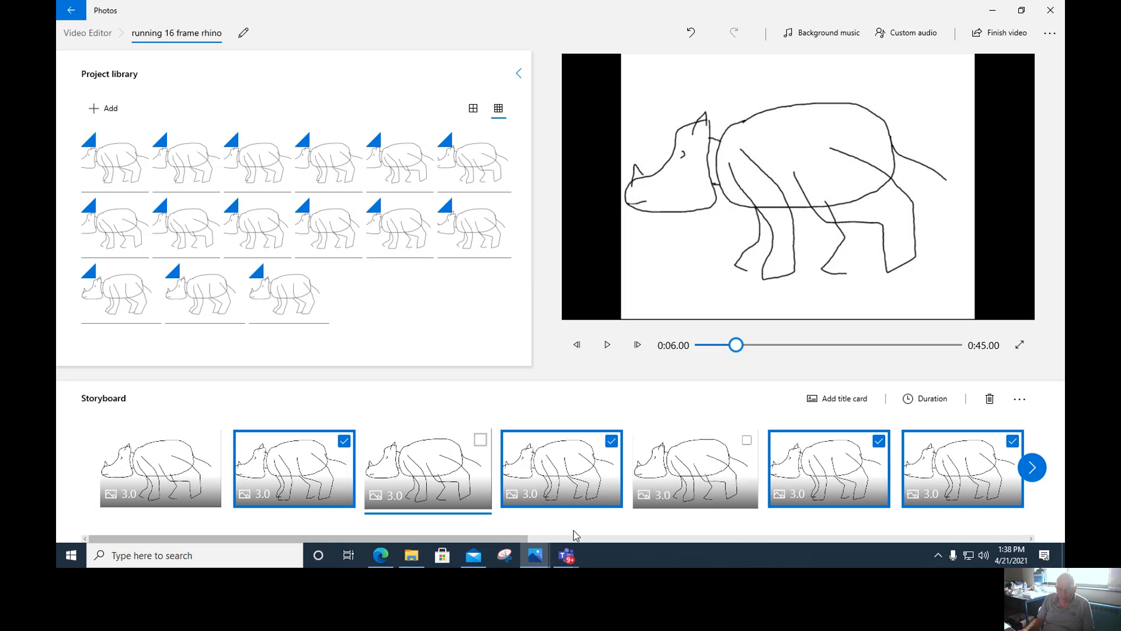
left_click_drag(510, 537, 679, 536)
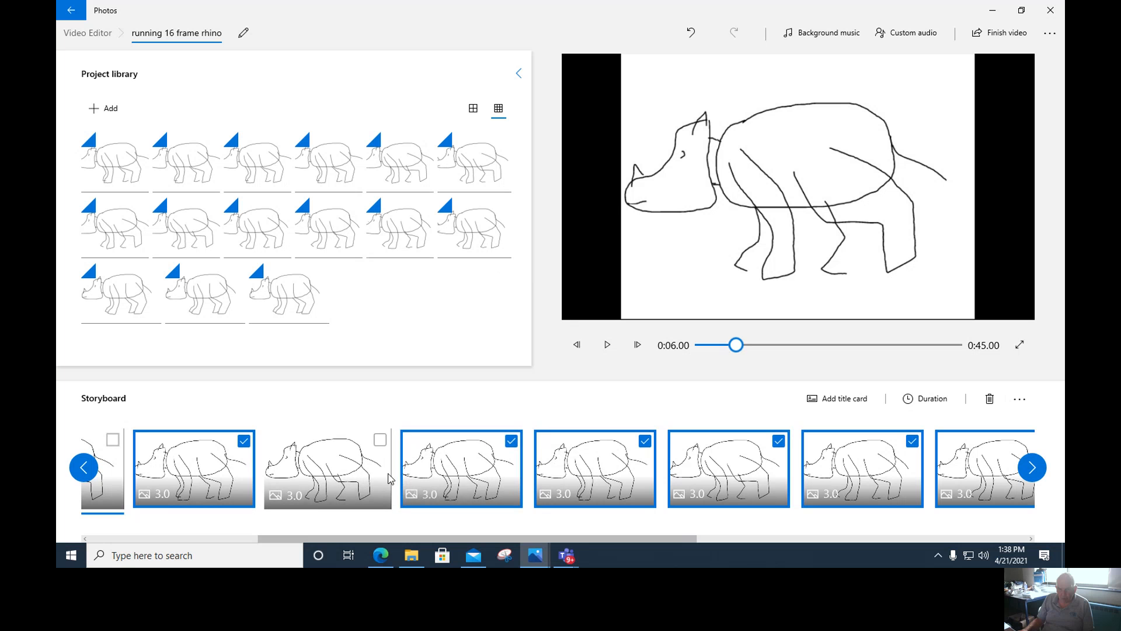
left_click_drag(731, 465, 485, 486)
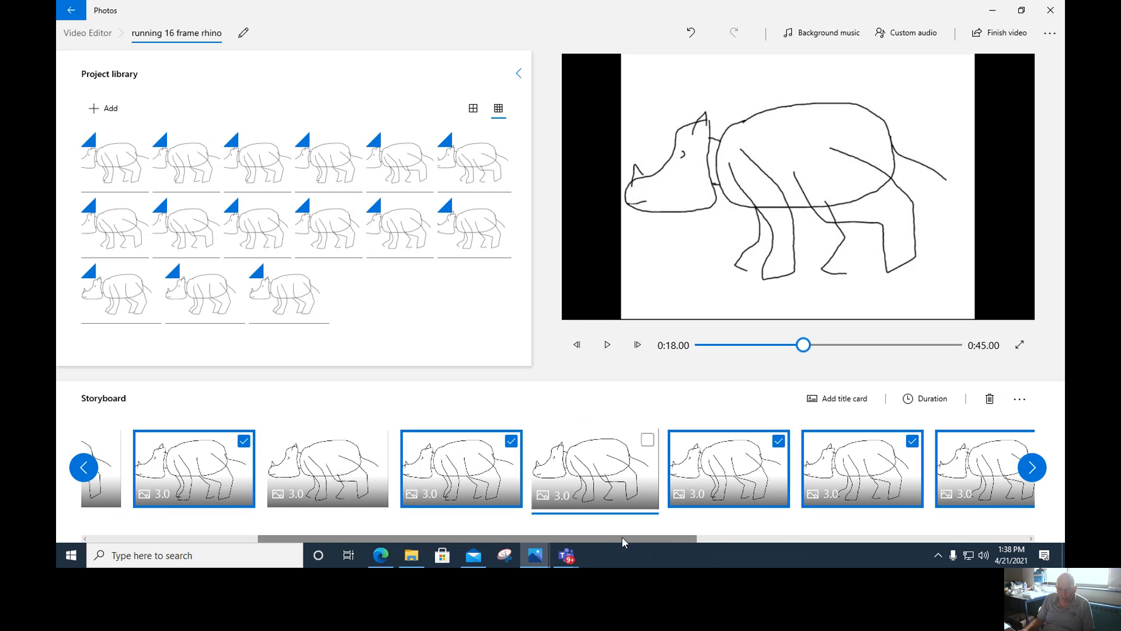
Move rhino frames with nearly upright legs to the eleventh and fifth positions in the storyboard
left_click_drag(622, 537, 781, 537)
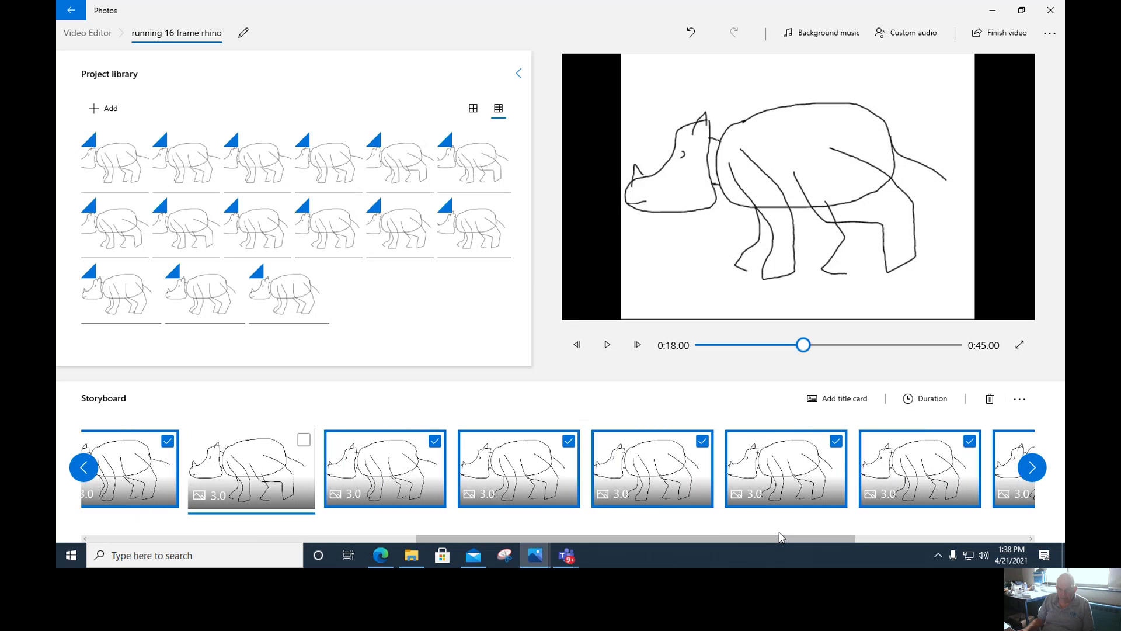
left_click(665, 493)
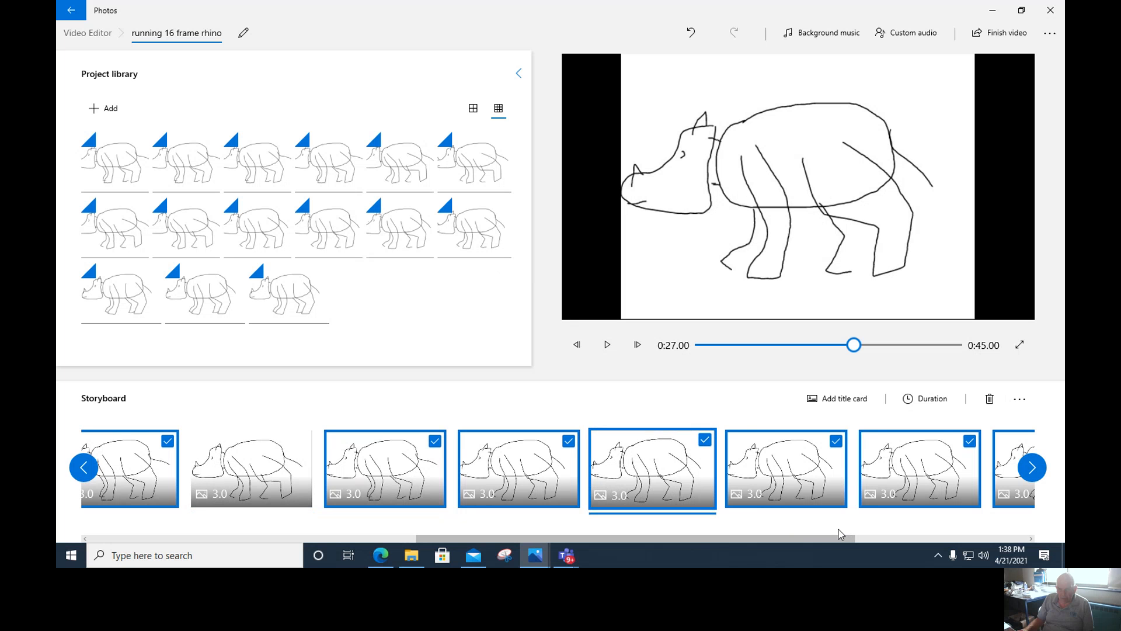
left_click_drag(819, 535, 292, 495)
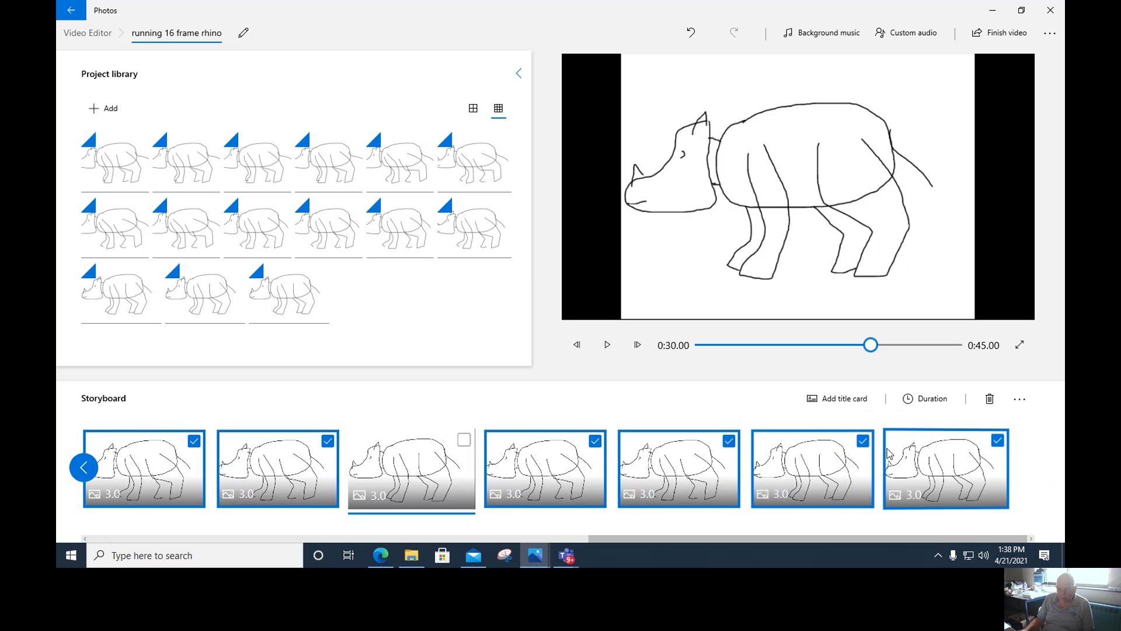
left_click_drag(889, 452, 640, 501)
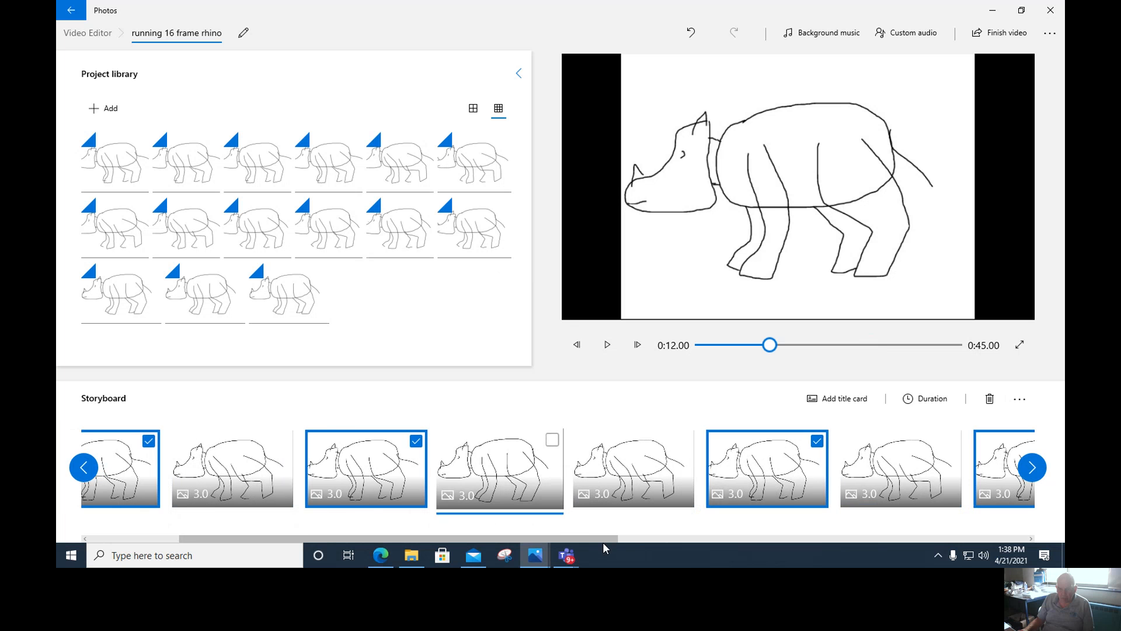
Move the eleventh storyboard frame to the twelfth position and a rhino frame with nearly upright legs to the fourteenth position
left_click_drag(602, 537, 639, 537)
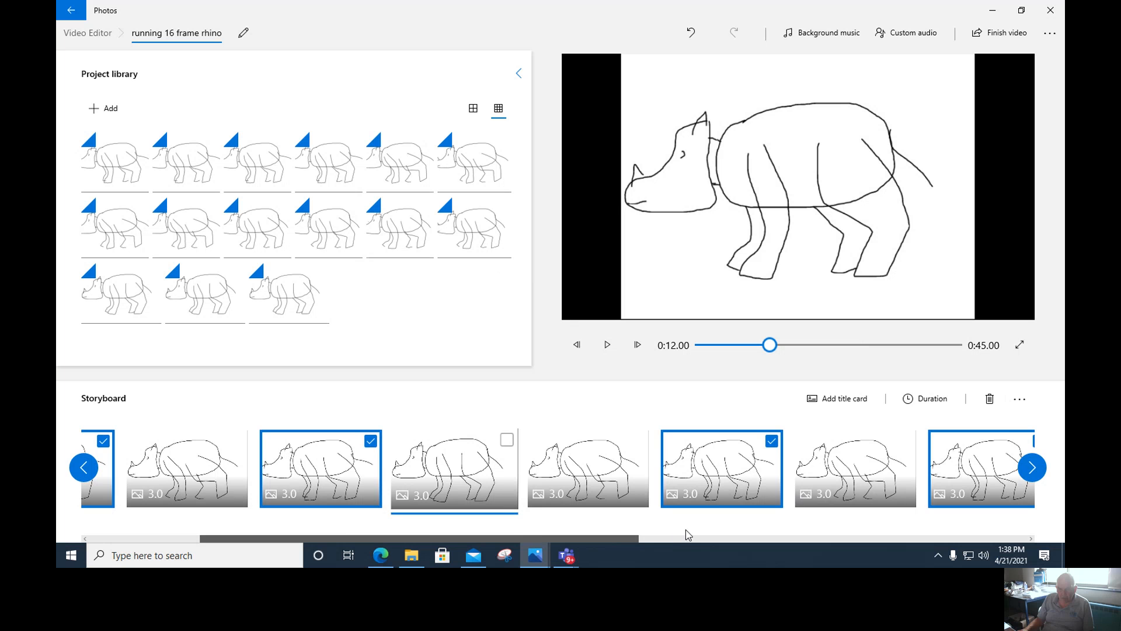
left_click(720, 536)
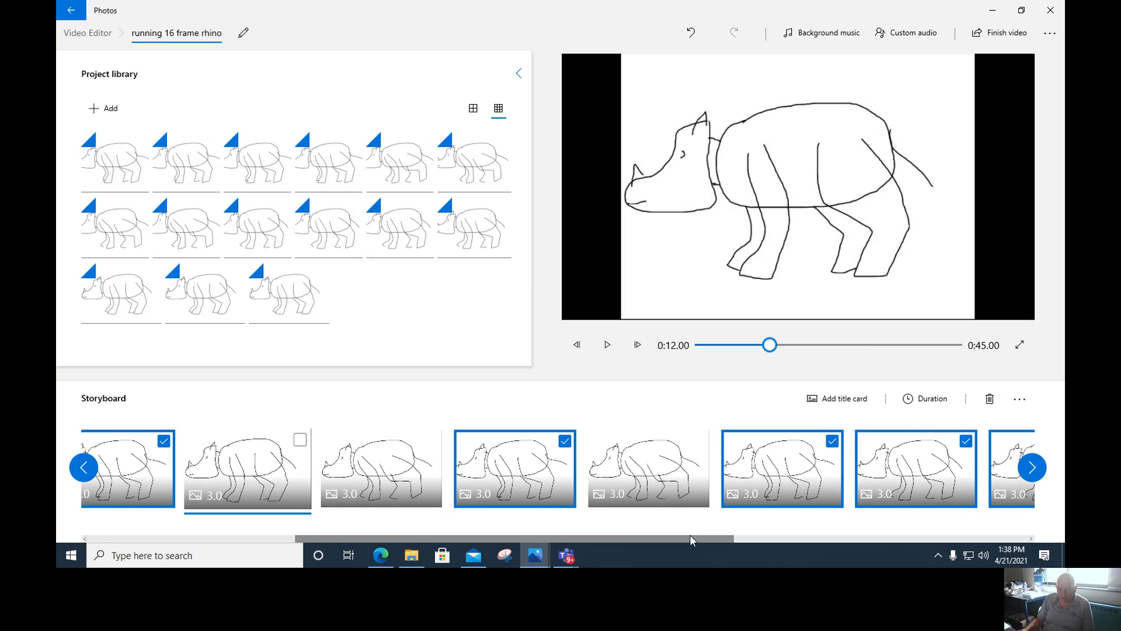
left_click_drag(689, 535, 838, 534)
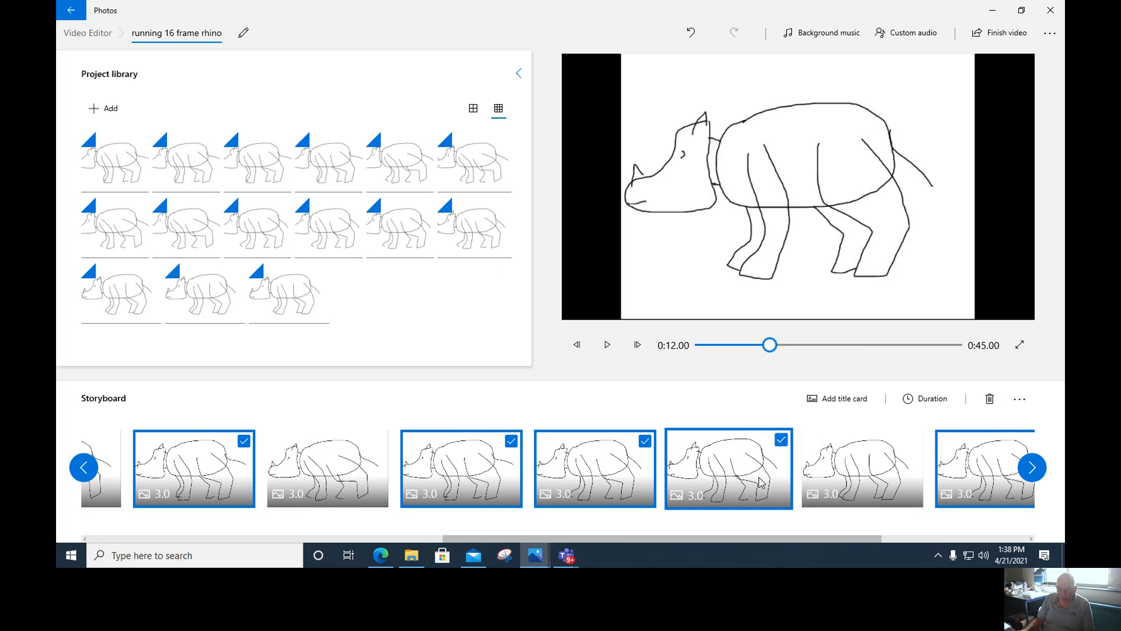
left_click_drag(753, 477, 879, 485)
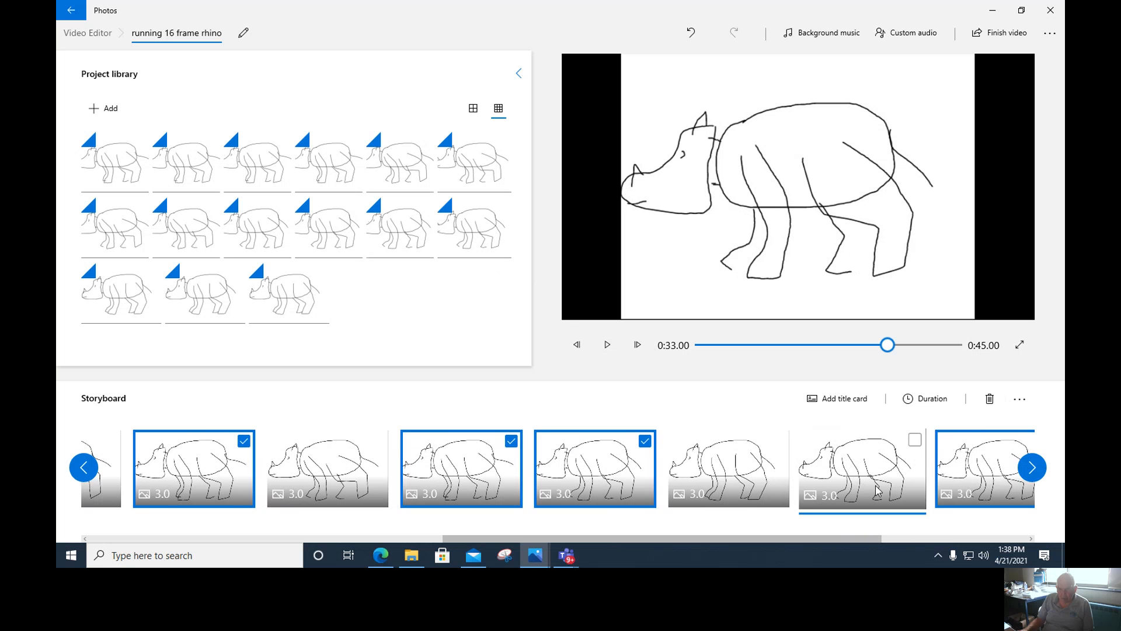
left_click_drag(874, 536, 870, 493)
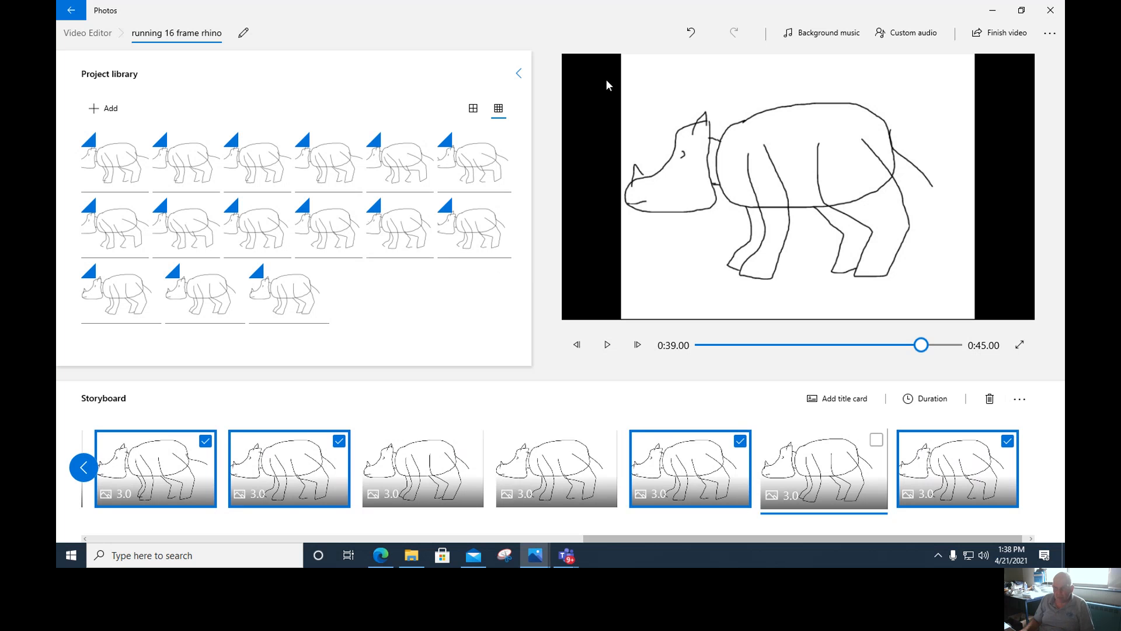
Add Block Party as the background music and sync the video to the music's beat
left_click(823, 34)
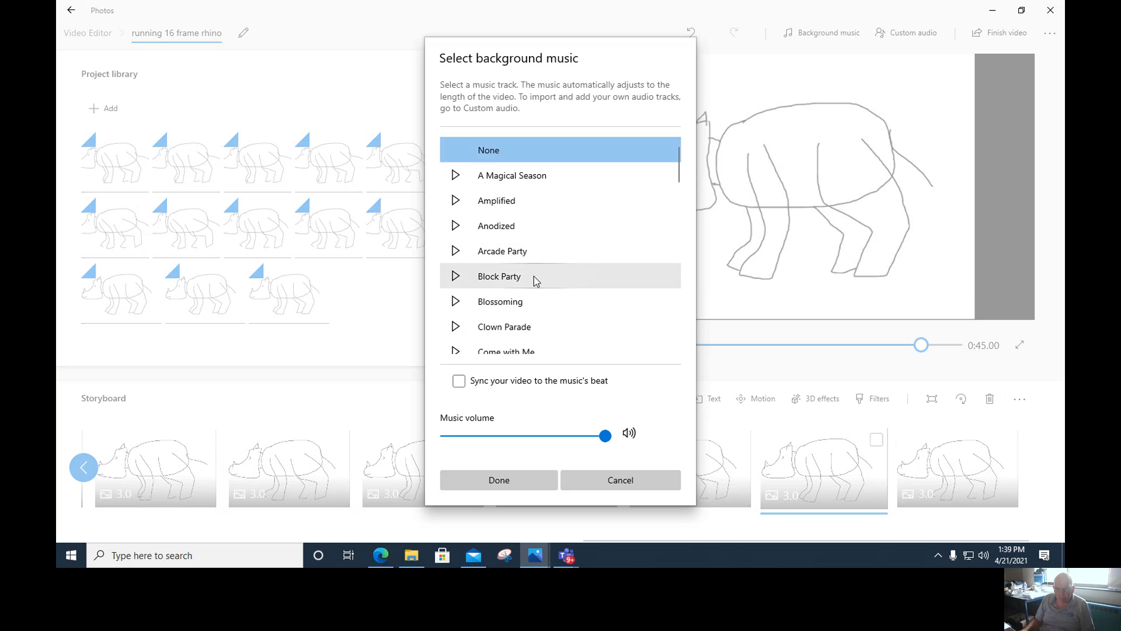
left_click(517, 280)
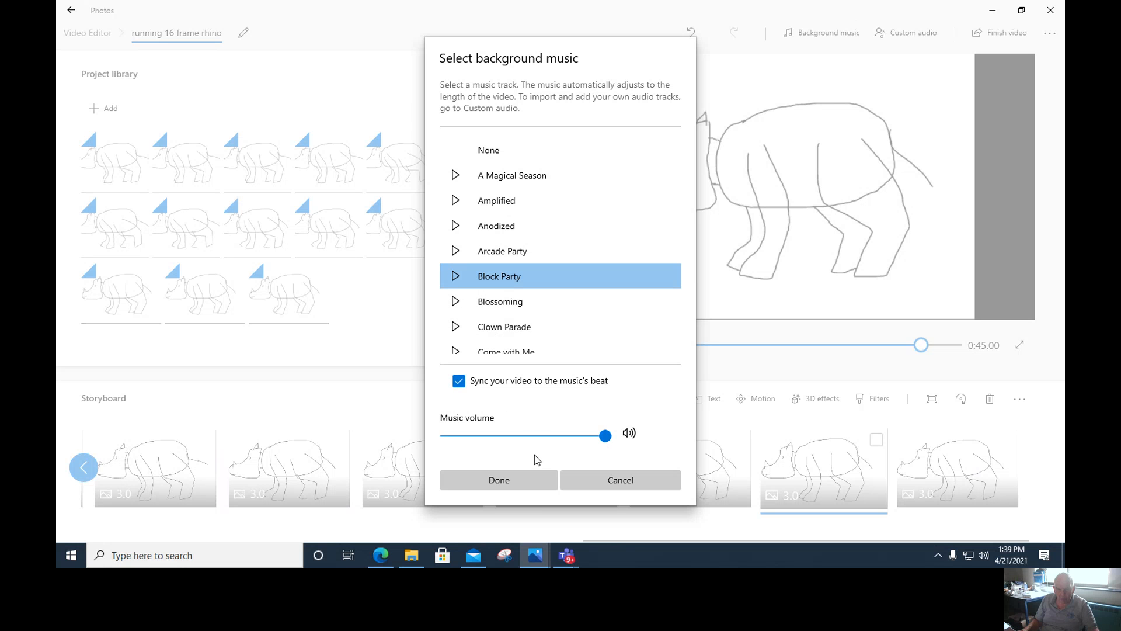
left_click(526, 479)
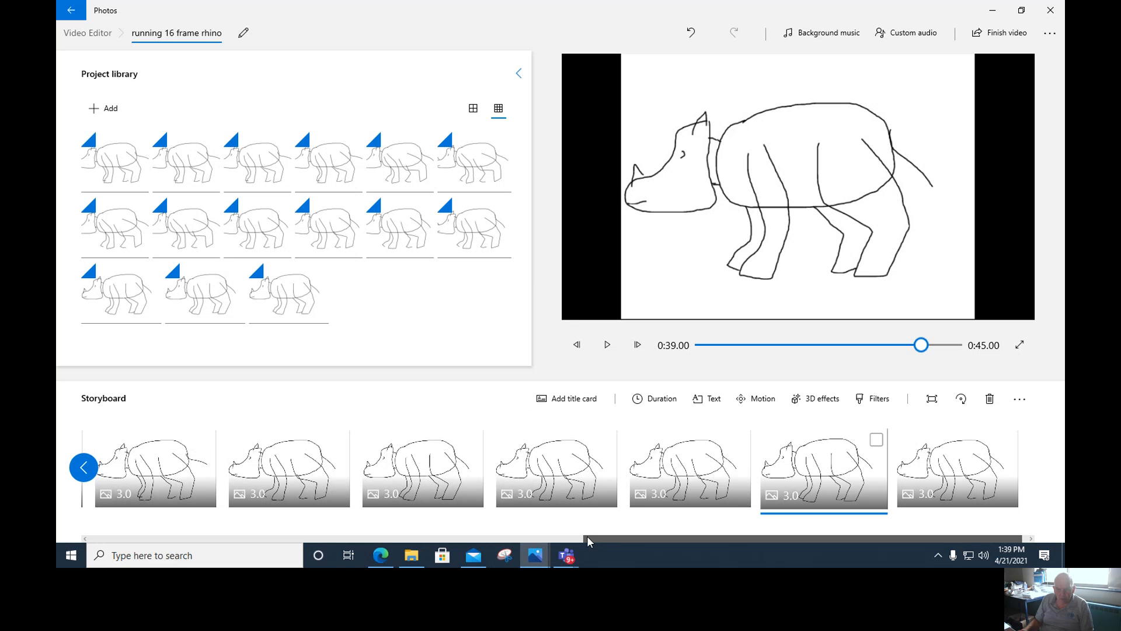
Select the first seven rhino frames of the reordered storyboard
left_click_drag(587, 535, 93, 538)
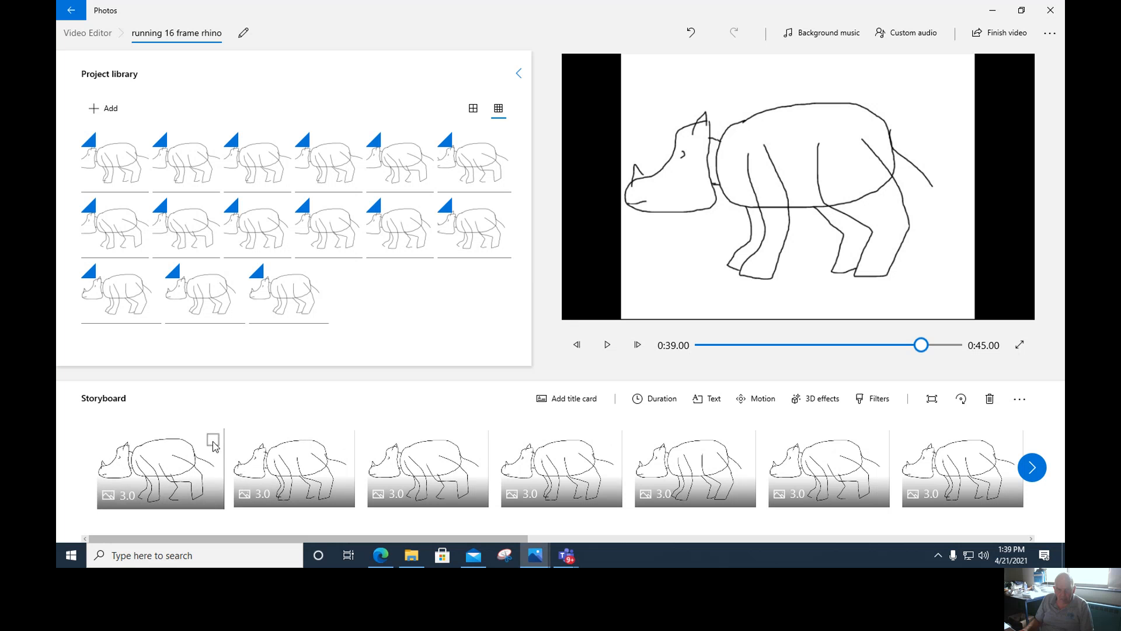
left_click(214, 441)
left_click(344, 441)
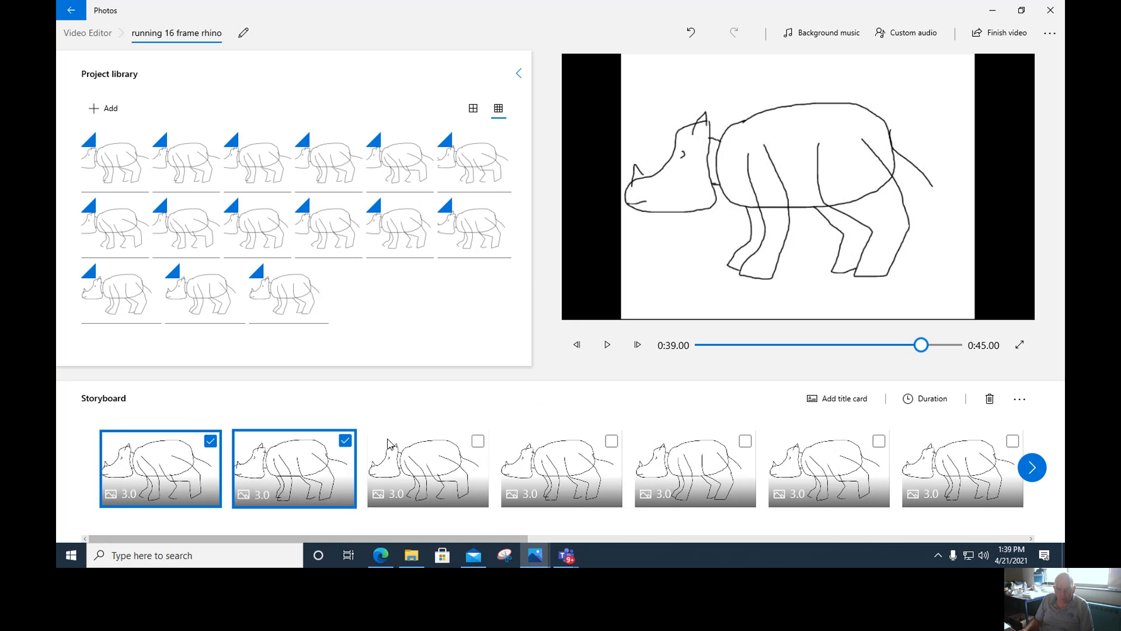
left_click(481, 441)
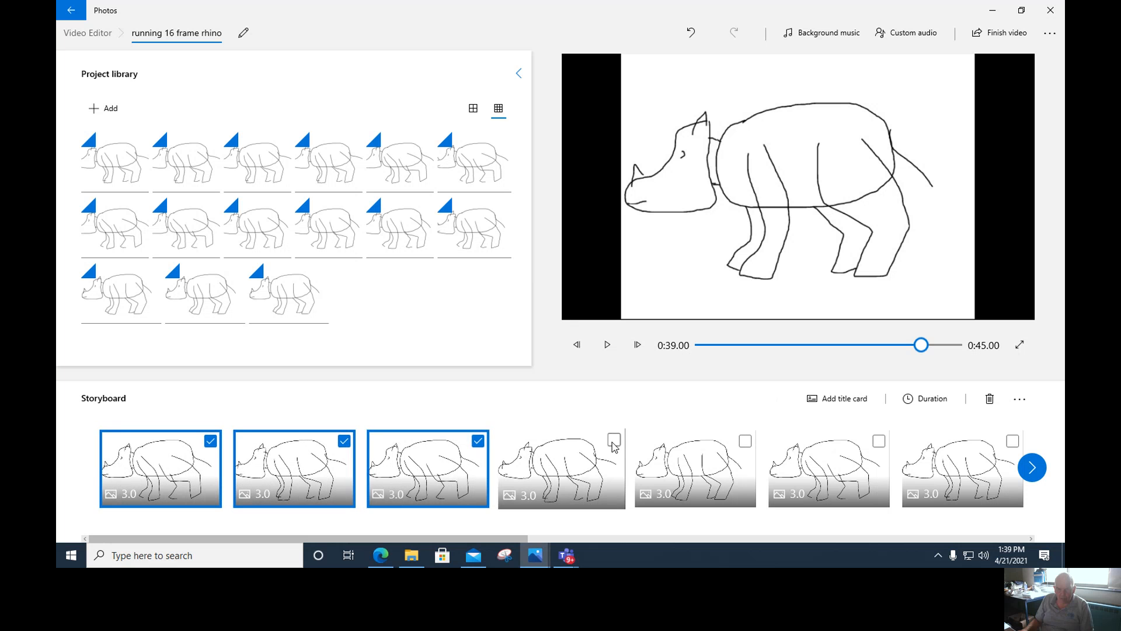
left_click(745, 441)
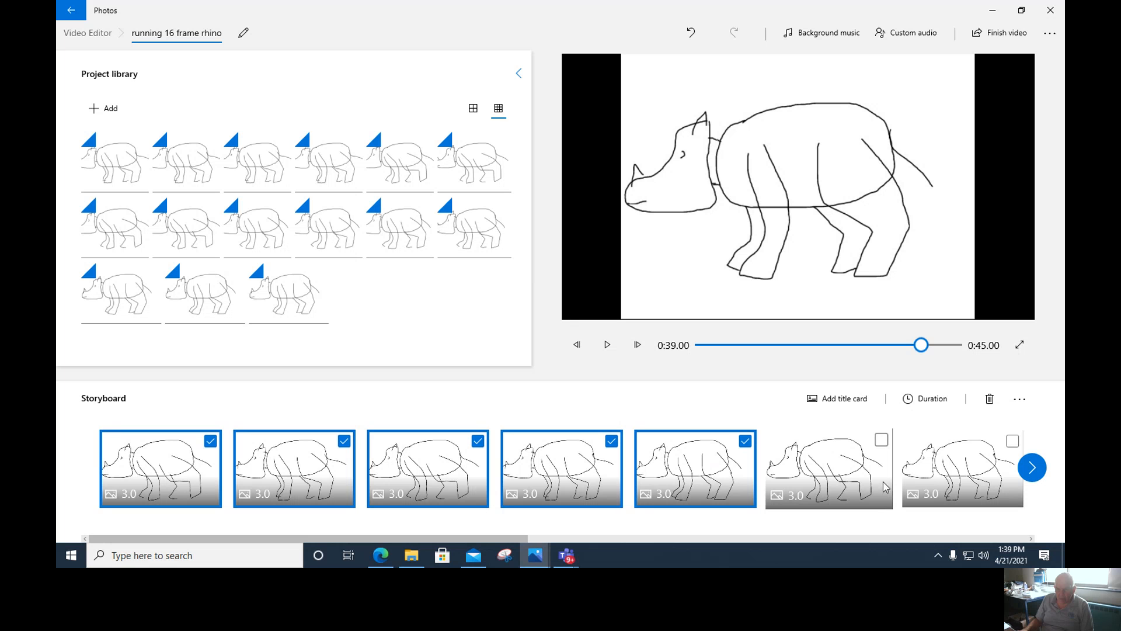
left_click(881, 440)
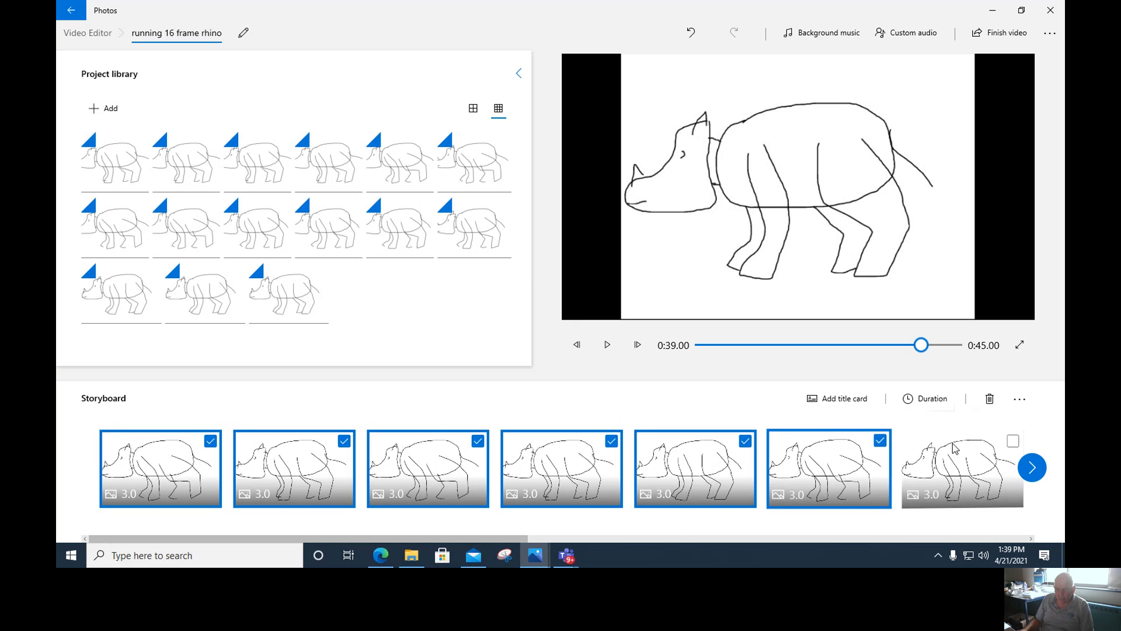
left_click(1014, 441)
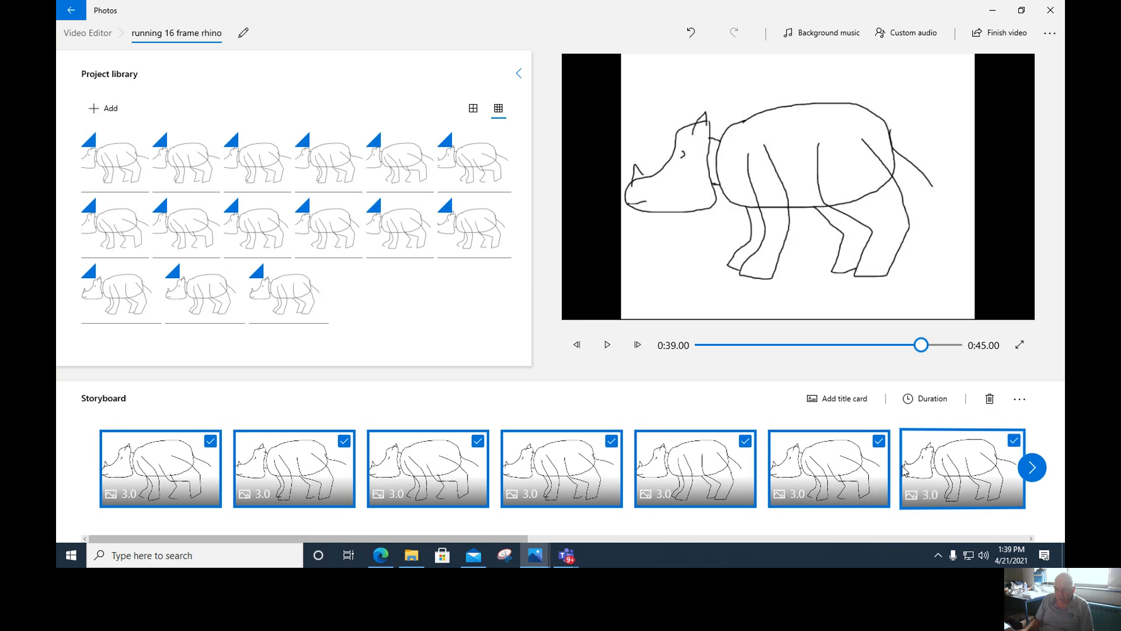
Add the eighth through fourteenth storyboard frames to the selection
left_click_drag(514, 539, 787, 532)
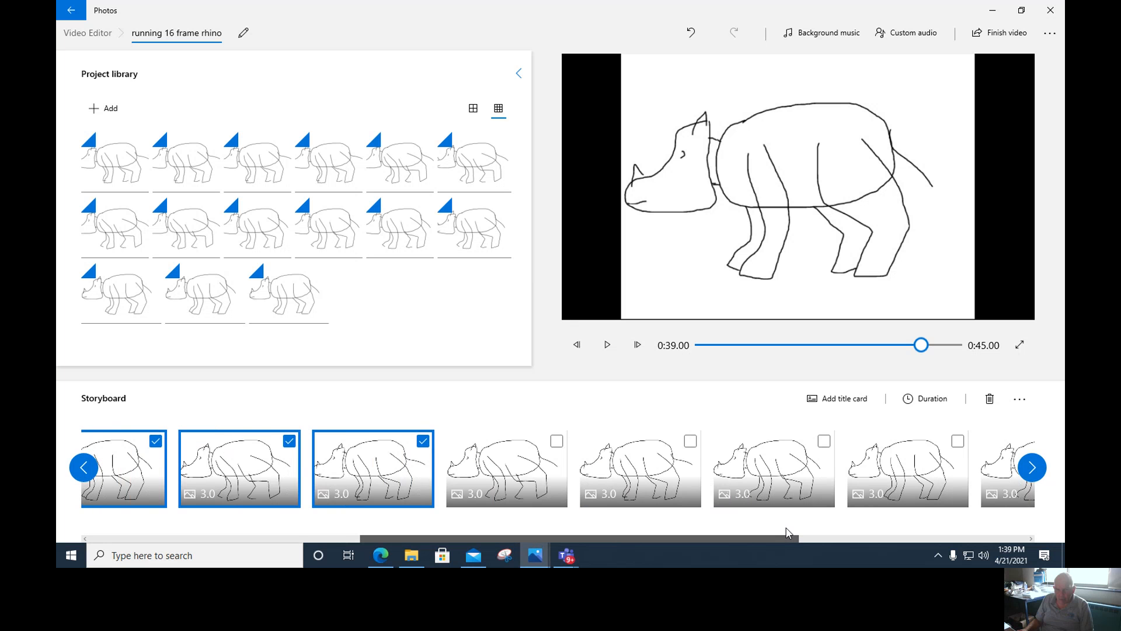
left_click(557, 441)
left_click(692, 441)
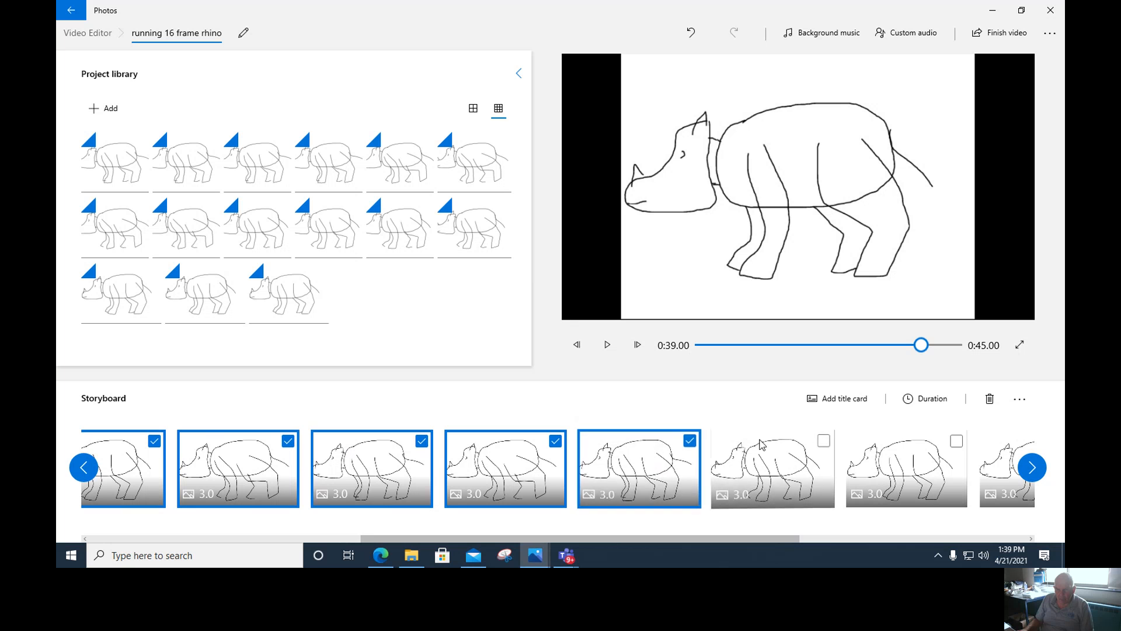
left_click(825, 441)
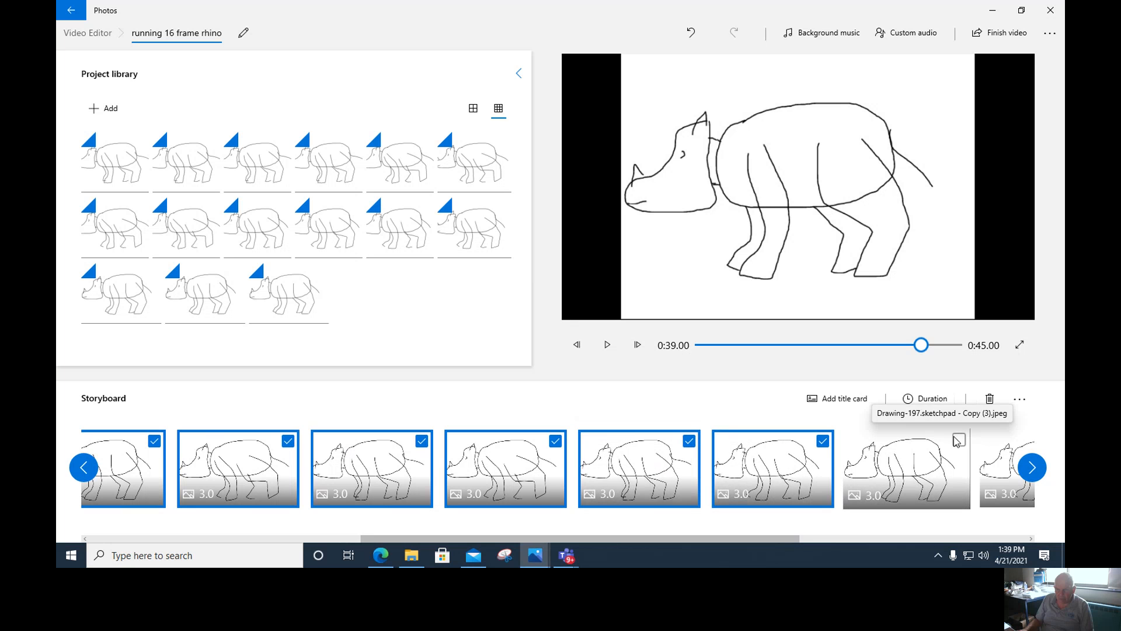
left_click(957, 441)
left_click_drag(803, 532, 936, 531)
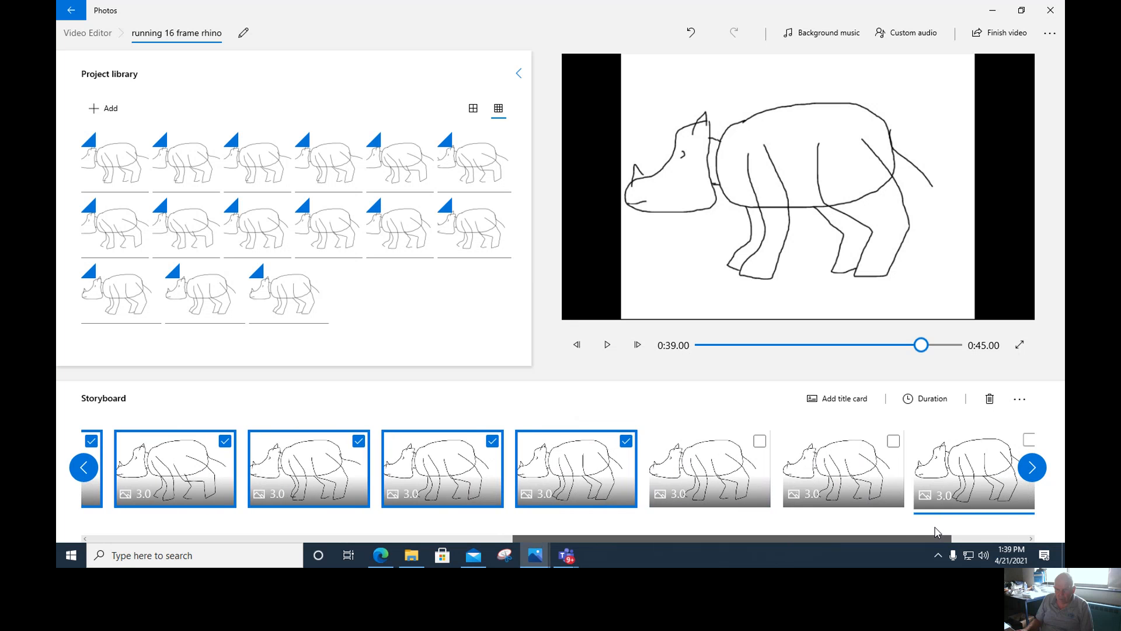
left_click(760, 441)
left_click(895, 440)
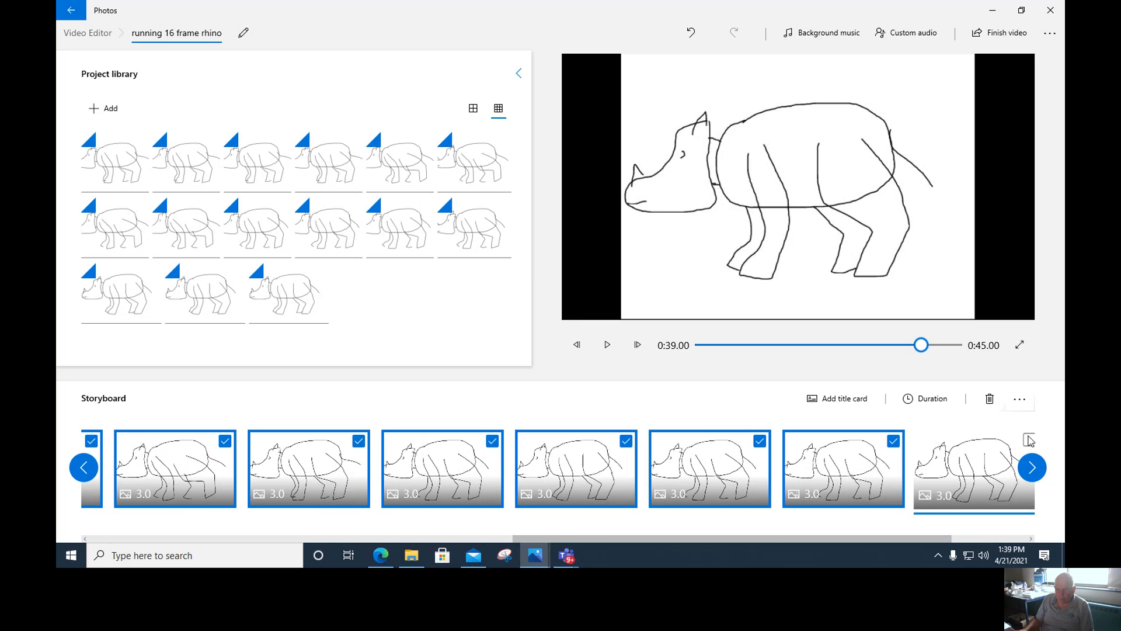
left_click(967, 479)
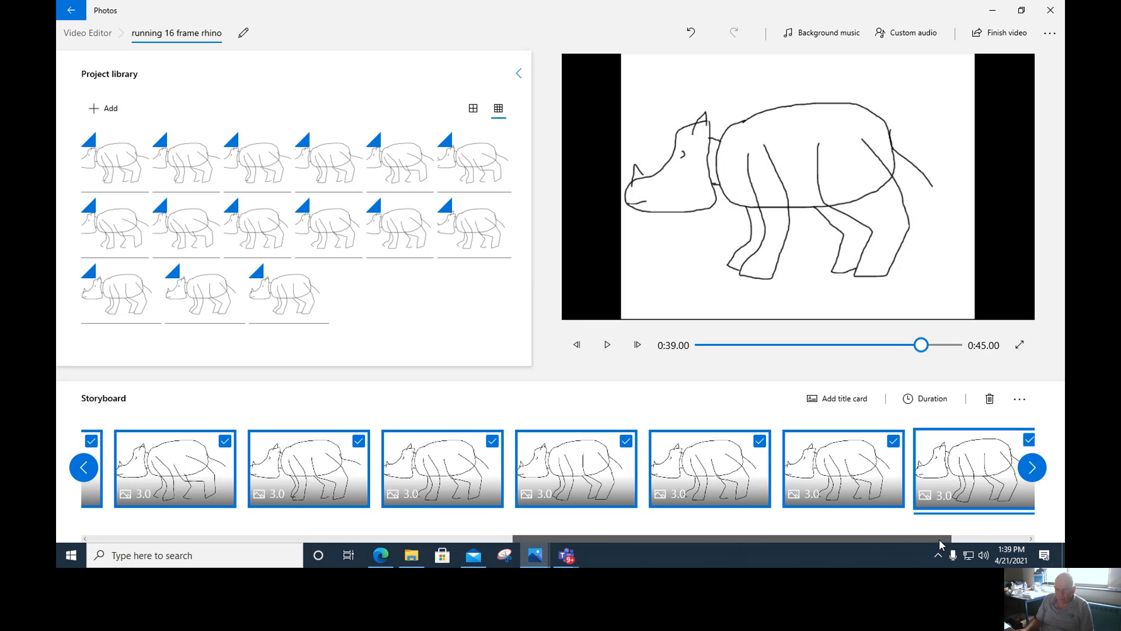
Add the fifteenth frame to the selection and set the duration of all selected frames to 1 second
left_click_drag(938, 539, 1015, 539)
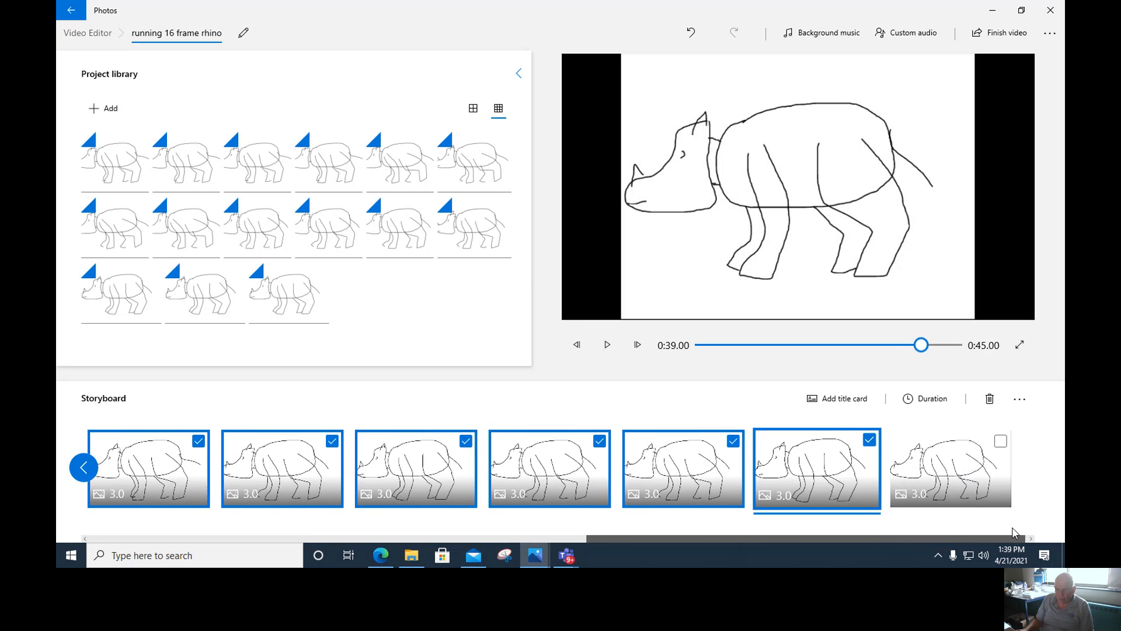
left_click(996, 441)
left_click(933, 403)
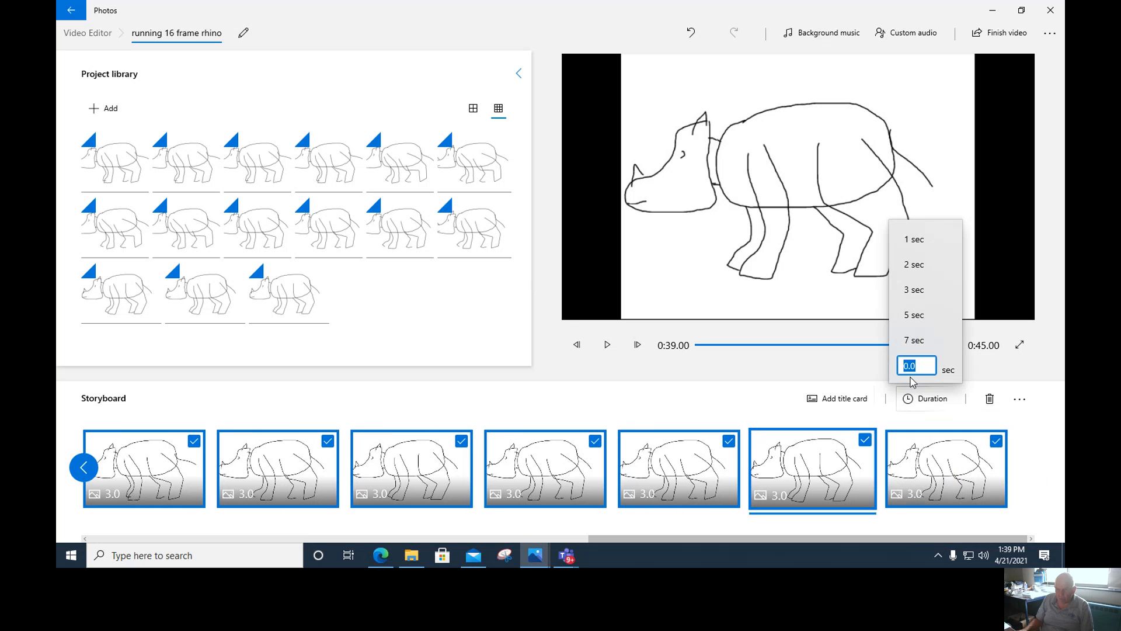
left_click(911, 239)
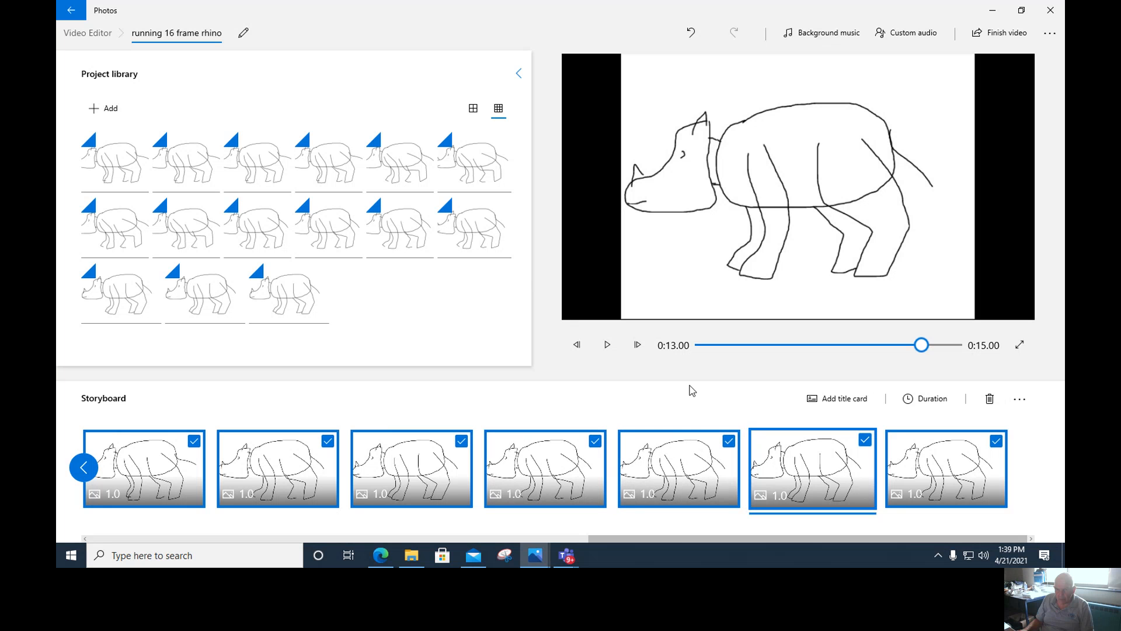
Play the rhino animation full screen from the beginning, and return to the editor once it ends
left_click(1019, 345)
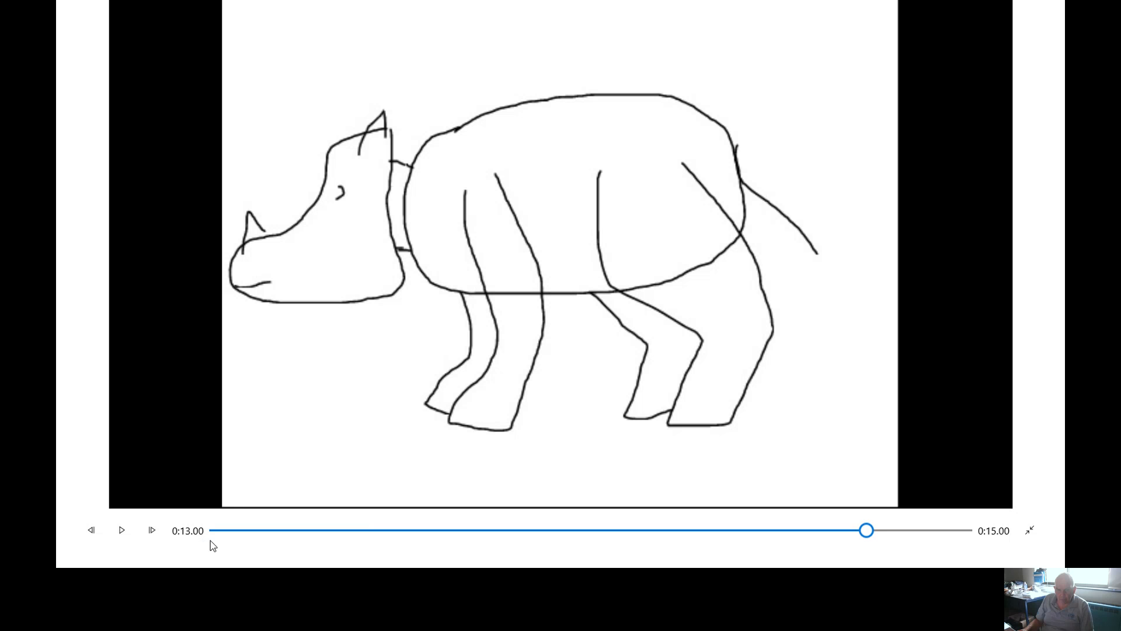
left_click(218, 531)
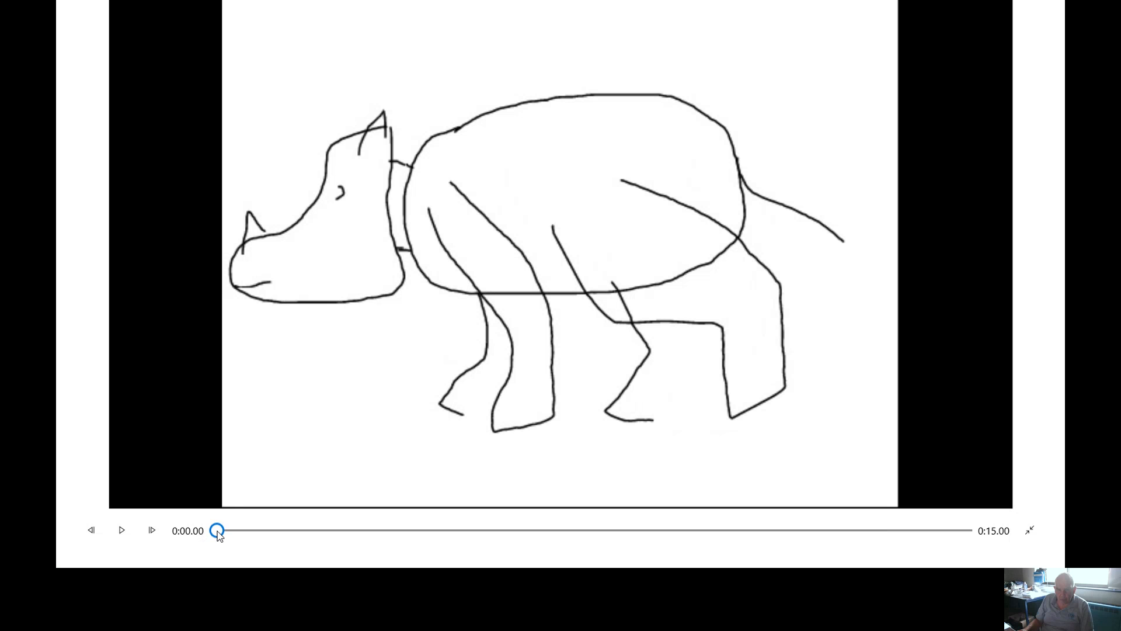
left_click(121, 531)
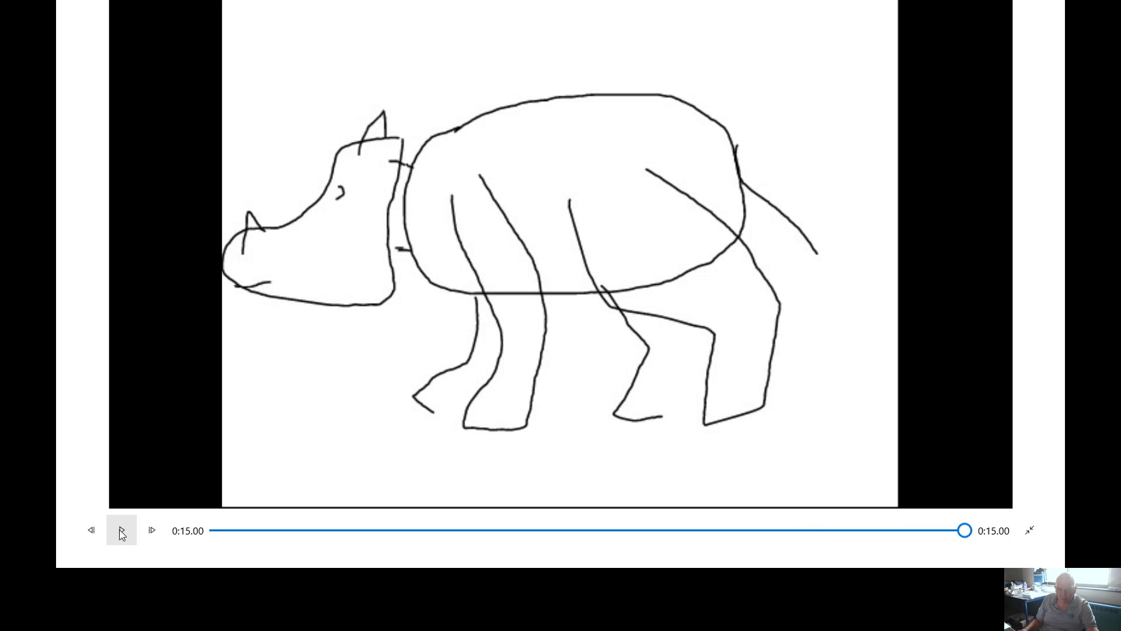
key("Escape")
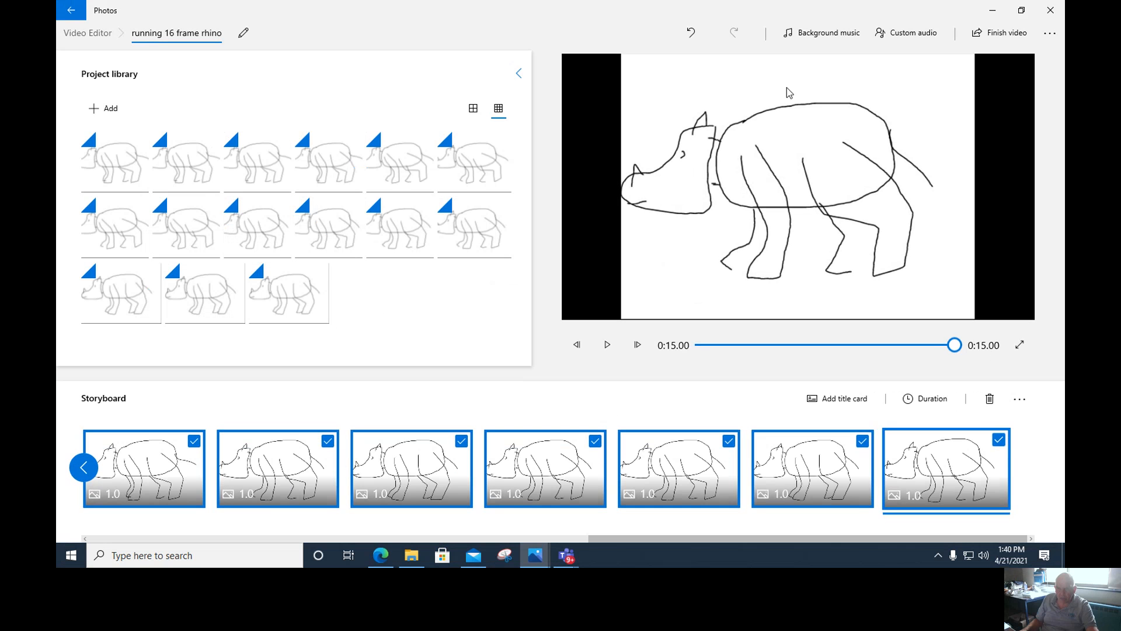
Set the background music to Block Party with the video synced to the music's beat
left_click(820, 33)
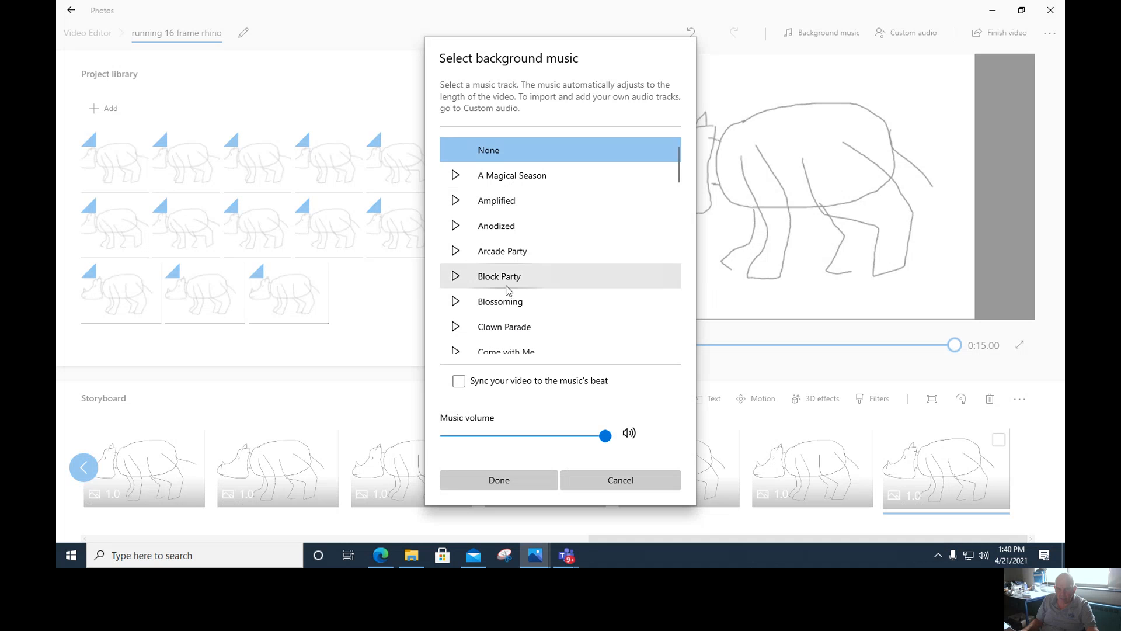
left_click(504, 282)
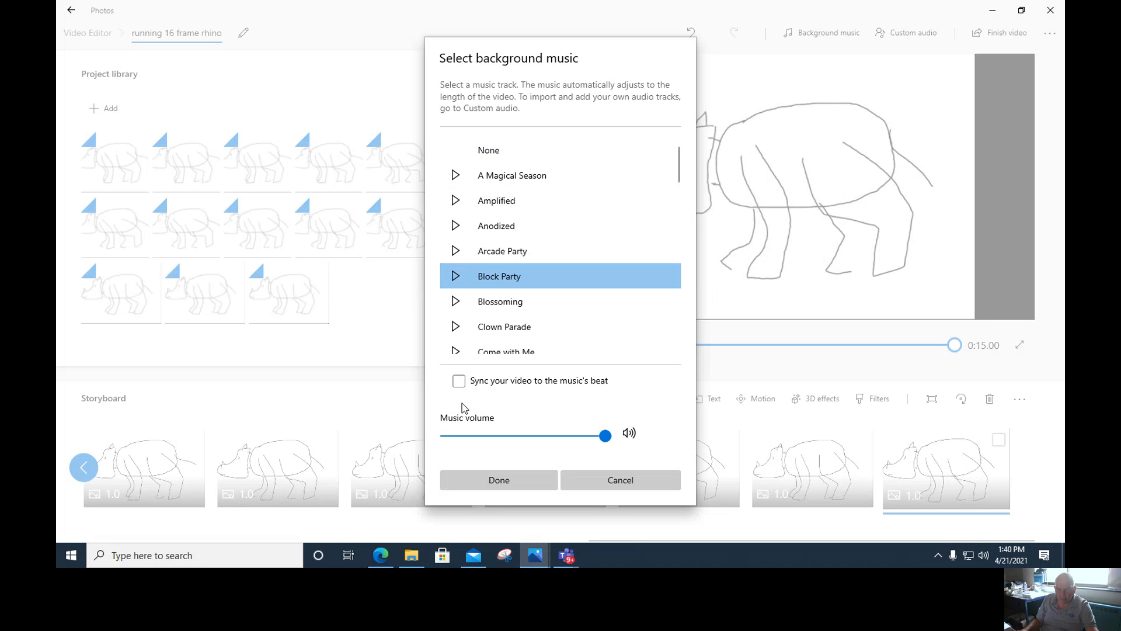
left_click(459, 380)
left_click(484, 483)
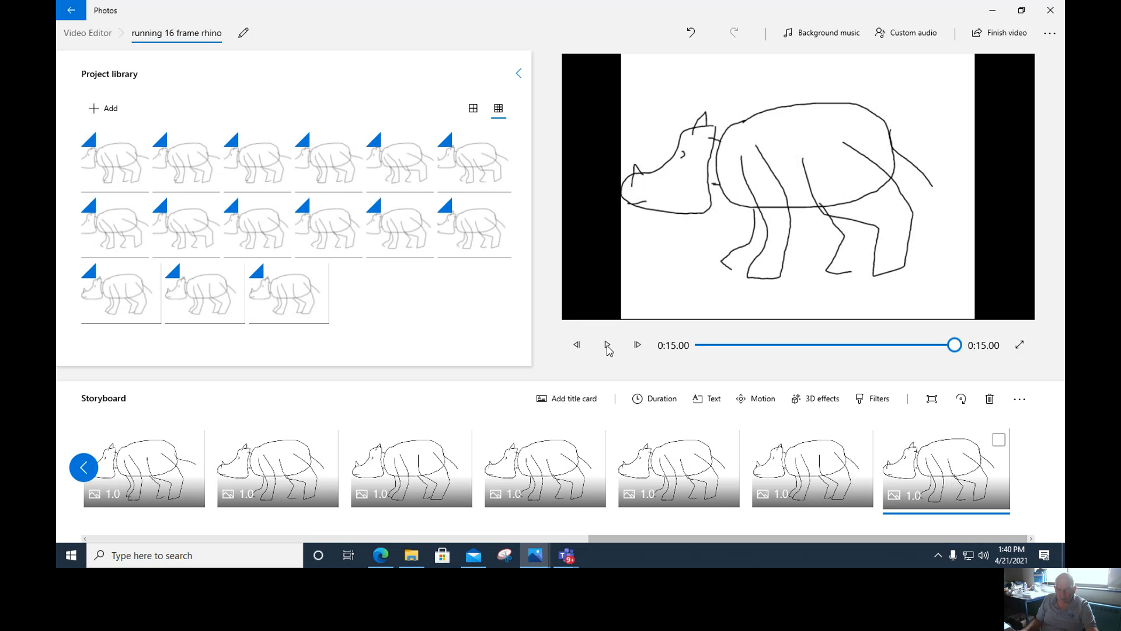
Preview the rhino animation with its background music in full screen, and return to the editor
left_click(609, 347)
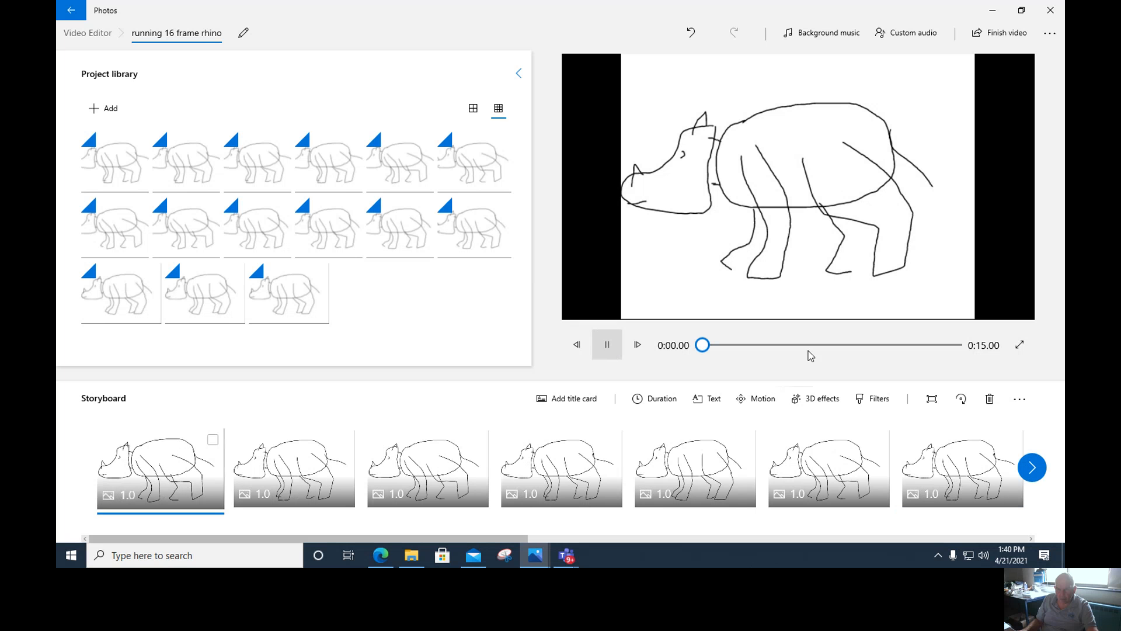
left_click(1019, 345)
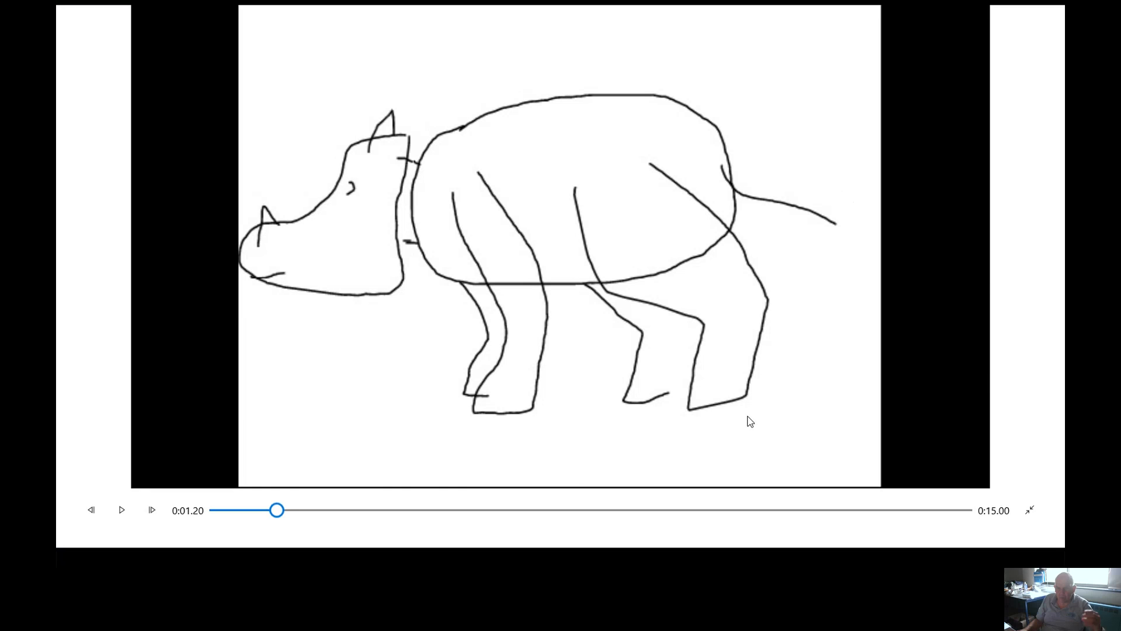
left_click(120, 528)
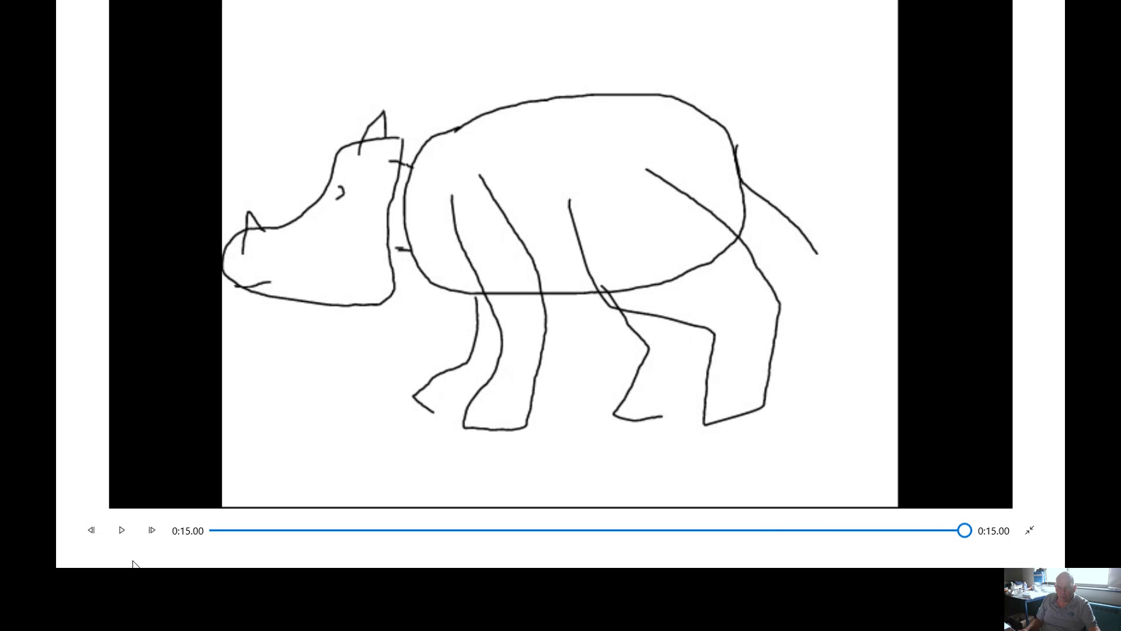
mouse_move(133, 561)
key("Escape")
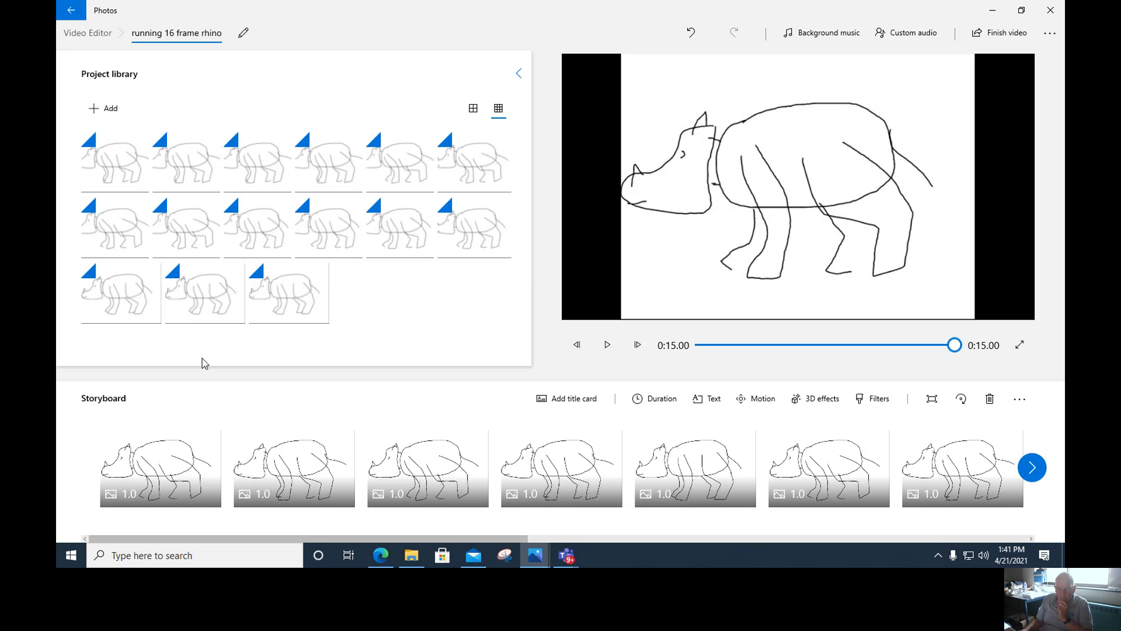
Finish the rhino video and export it to the Pictures folder as running 16 frame rhino.mp4
left_click(997, 33)
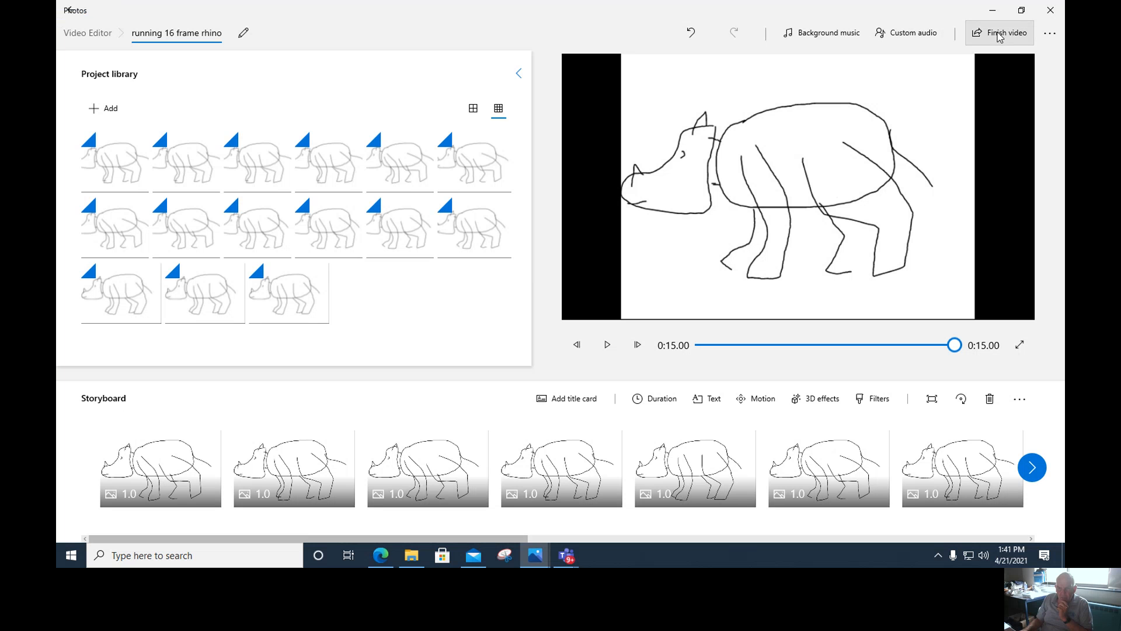
left_click(523, 332)
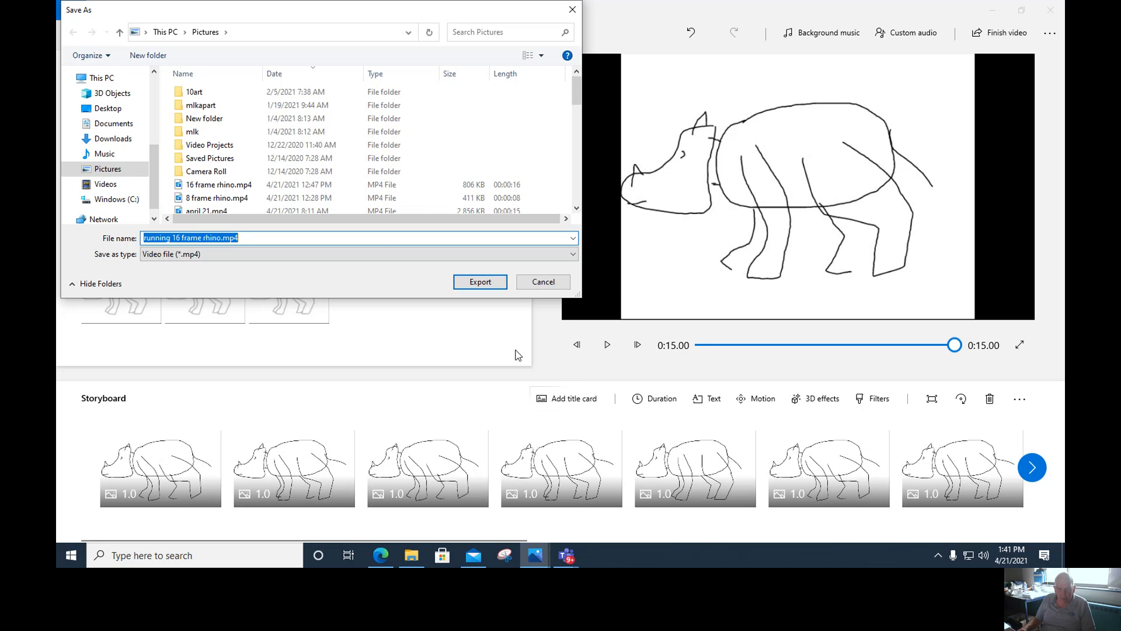
left_click(492, 274)
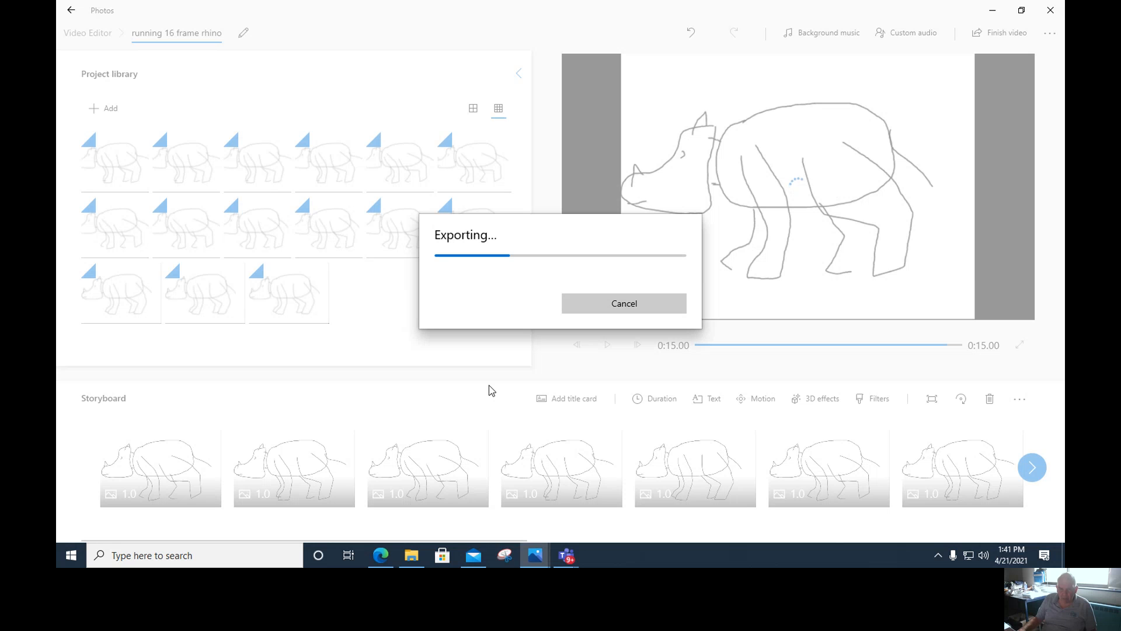
Switch to the ongoing Microsoft Teams meeting and request to stop its recording
mouse_move(566, 555)
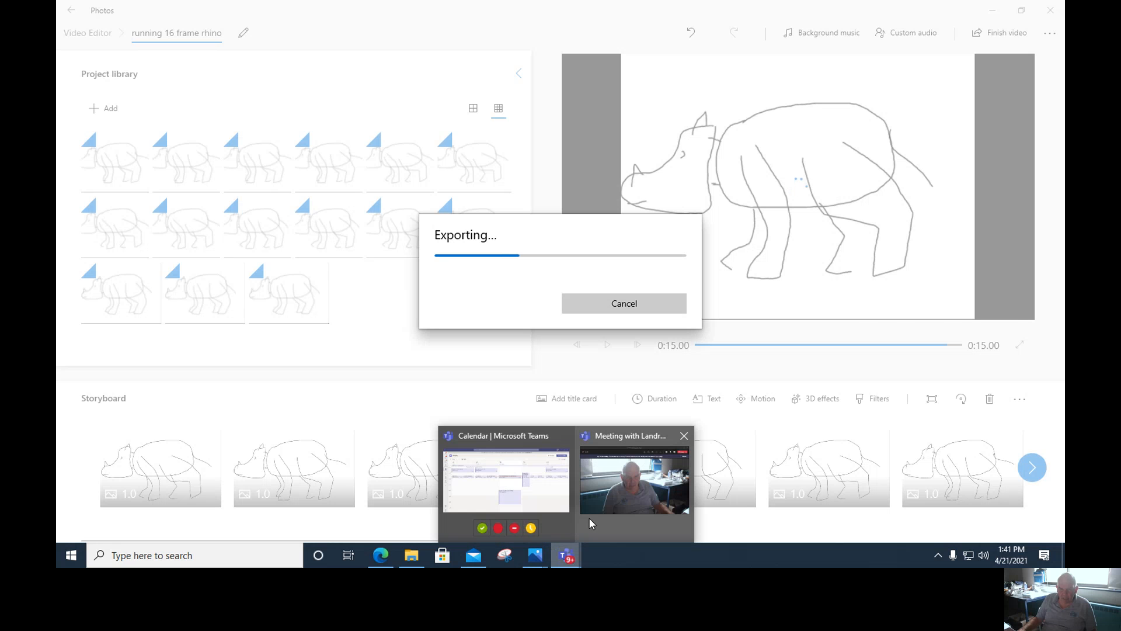
left_click(563, 497)
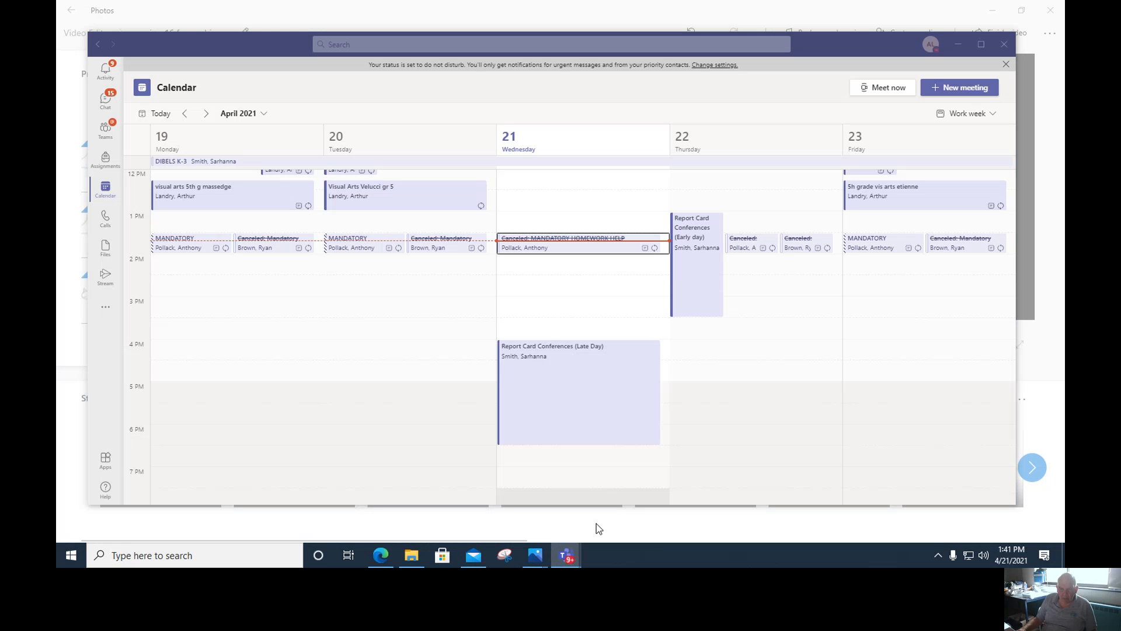
mouse_move(567, 562)
left_click(606, 499)
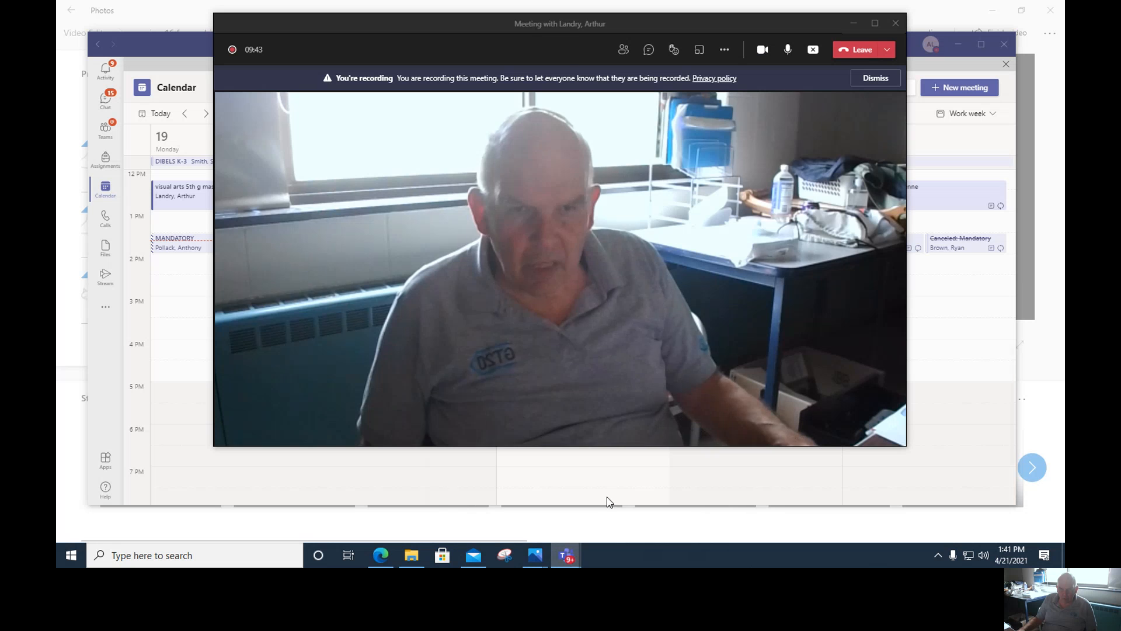
left_click(727, 52)
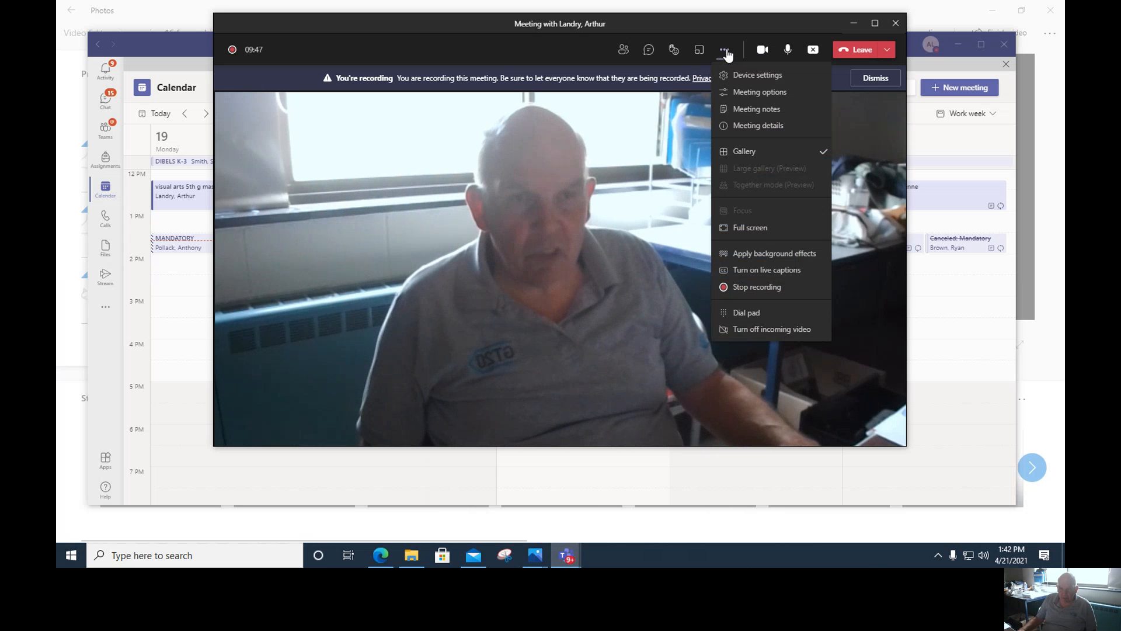
left_click(764, 286)
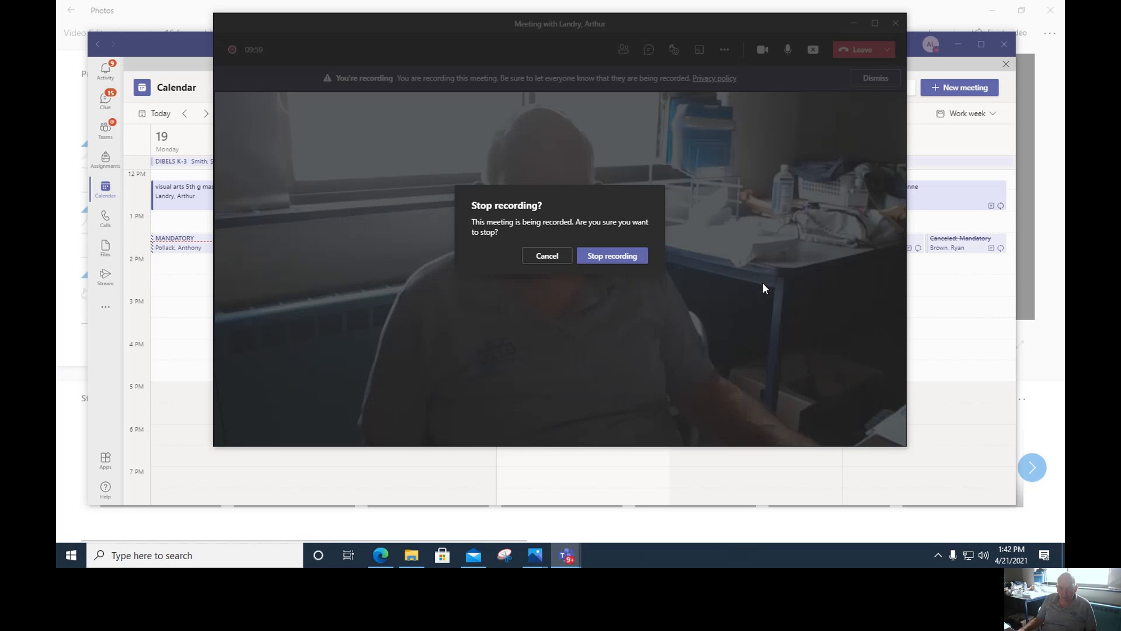